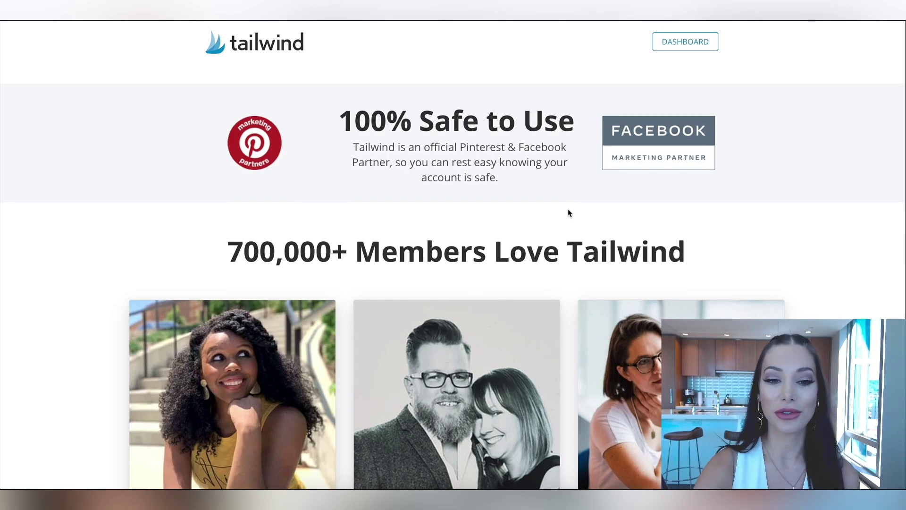
Start creating pins from the Tailwind Create welcome page to reach Set Brand Preferences.
{"action": "scroll", "coordinate": [569, 214], "scroll_direction": "down", "scroll_amount": 5}
{"action": "scroll", "coordinate": [568, 213], "scroll_direction": "up", "scroll_amount": 8}
{"action": "scroll", "coordinate": [568, 213], "scroll_direction": "up", "scroll_amount": 10}
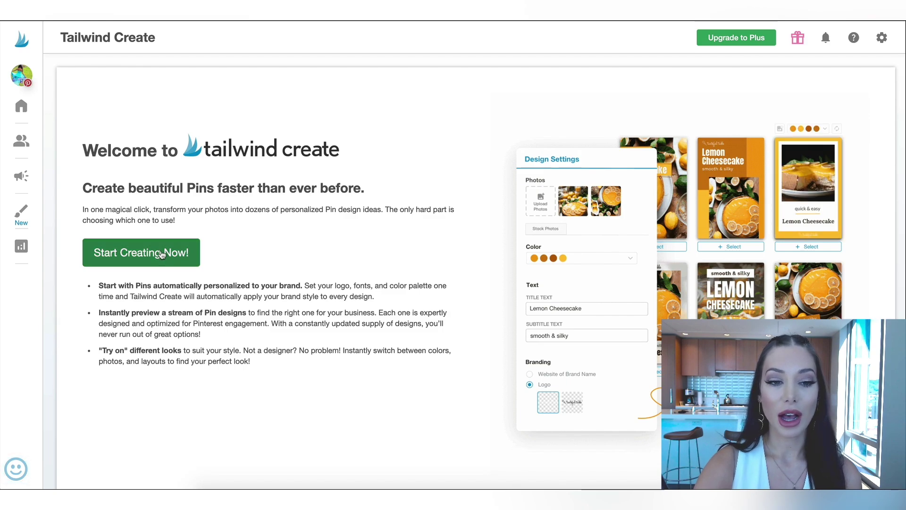
{"action": "left_click", "coordinate": [161, 253]}
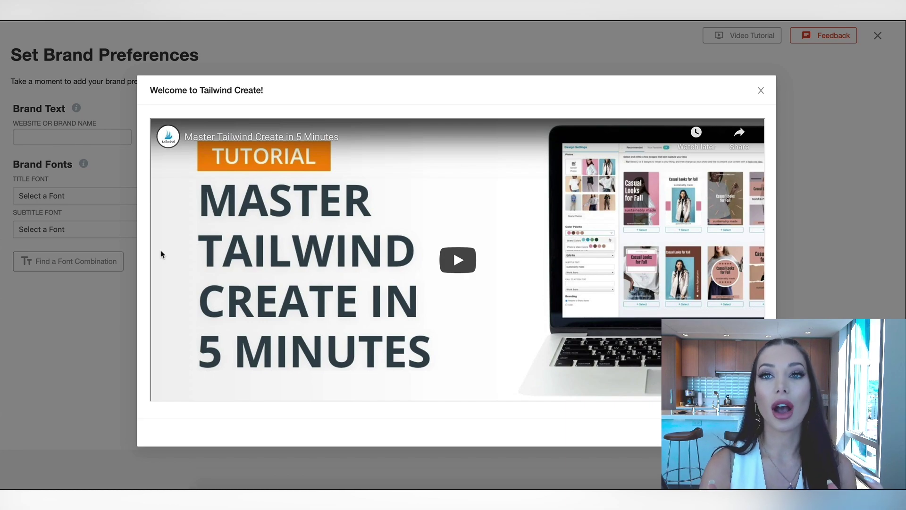
Dismiss the welcome tutorial video and enter the brand name.
{"action": "left_click", "coordinate": [761, 90]}
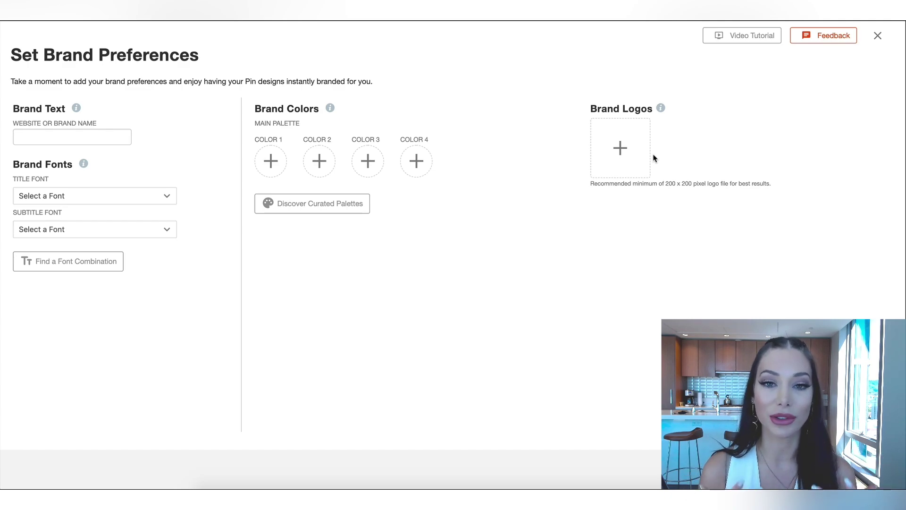
{"action": "left_click", "coordinate": [50, 131]}
{"action": "type", "text": "Tatiana James"}
Choose Bellota Text as the brand's title font.
{"action": "left_click", "coordinate": [102, 225]}
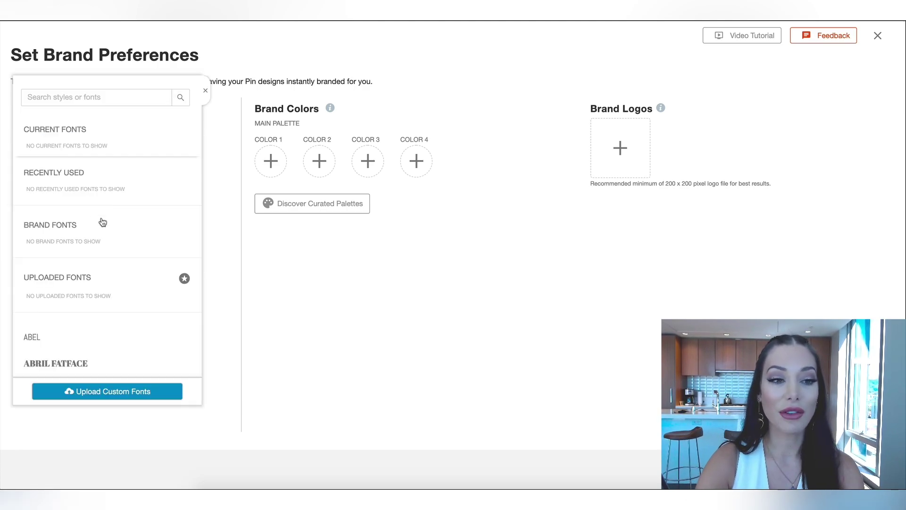
{"action": "scroll", "coordinate": [102, 222], "scroll_direction": "down", "scroll_amount": 10}
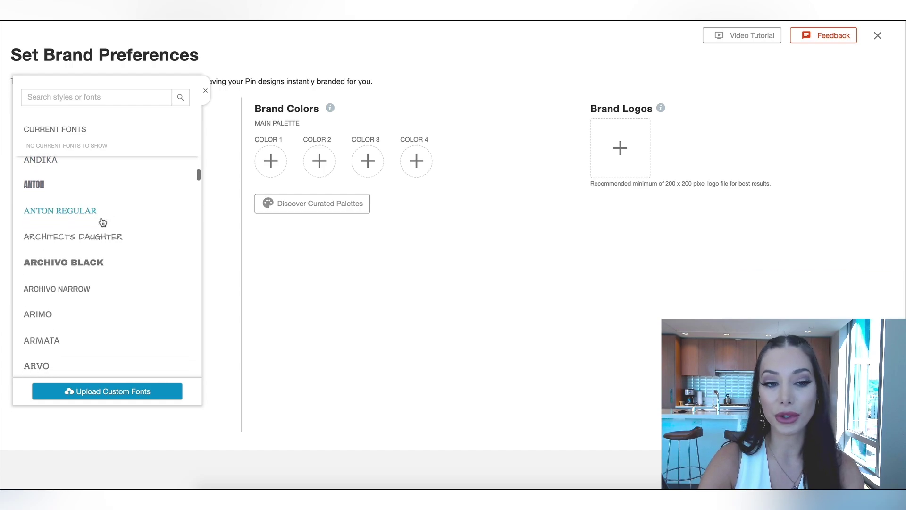
{"action": "scroll", "coordinate": [102, 222], "scroll_direction": "down", "scroll_amount": 5}
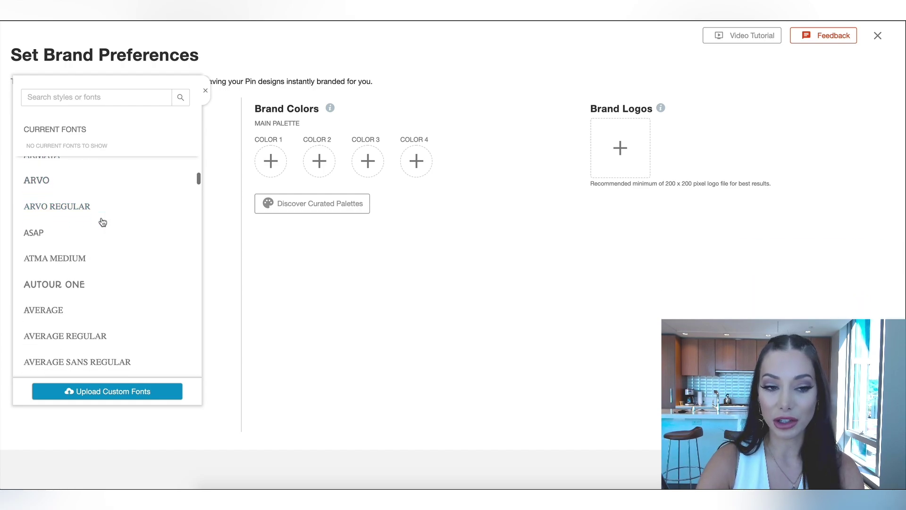
{"action": "scroll", "coordinate": [102, 222], "scroll_direction": "down", "scroll_amount": 5}
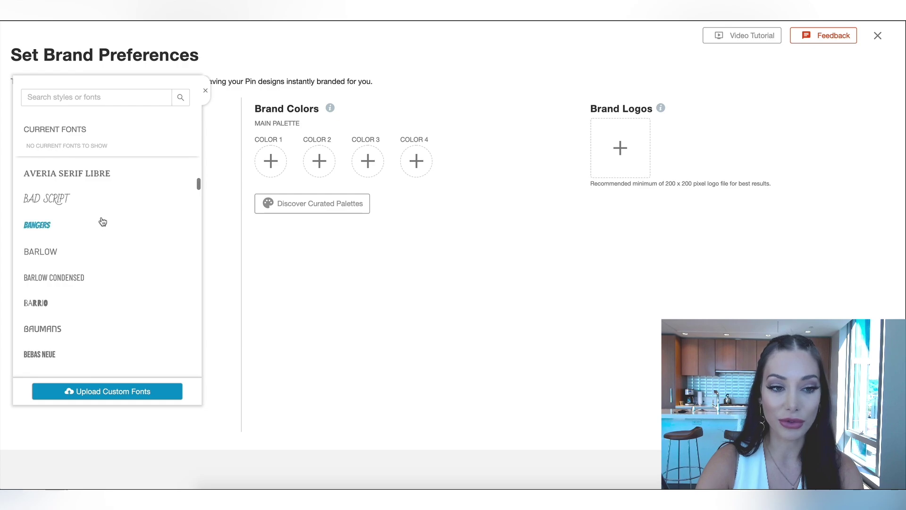
{"action": "scroll", "coordinate": [102, 222], "scroll_direction": "down", "scroll_amount": 3}
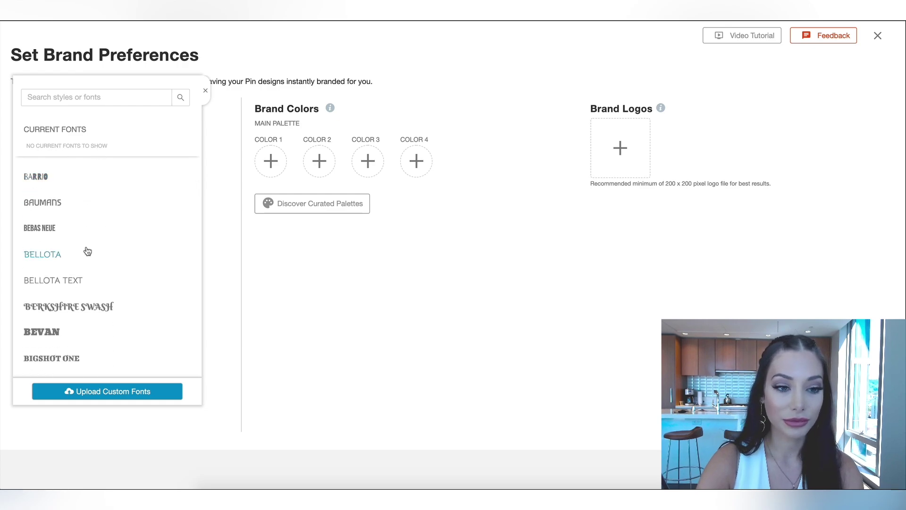
{"action": "left_click", "coordinate": [81, 246]}
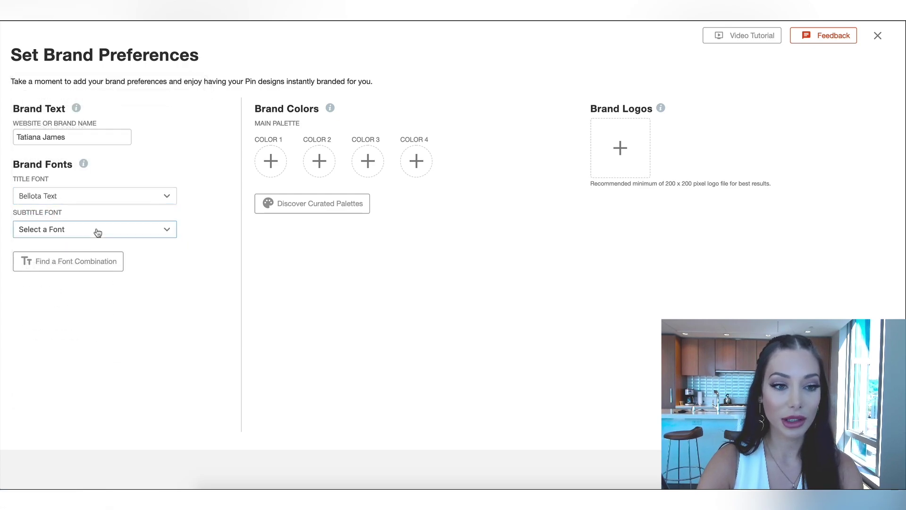
Set Color 1 to a pale yellow and let the rest of the palette fill in.
{"action": "left_click", "coordinate": [277, 171]}
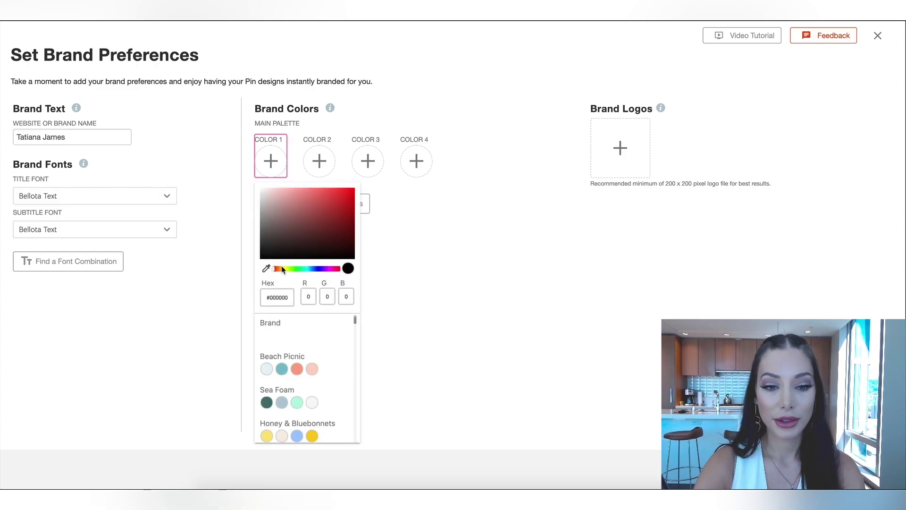
{"action": "scroll", "coordinate": [314, 410], "scroll_direction": "down", "scroll_amount": 2}
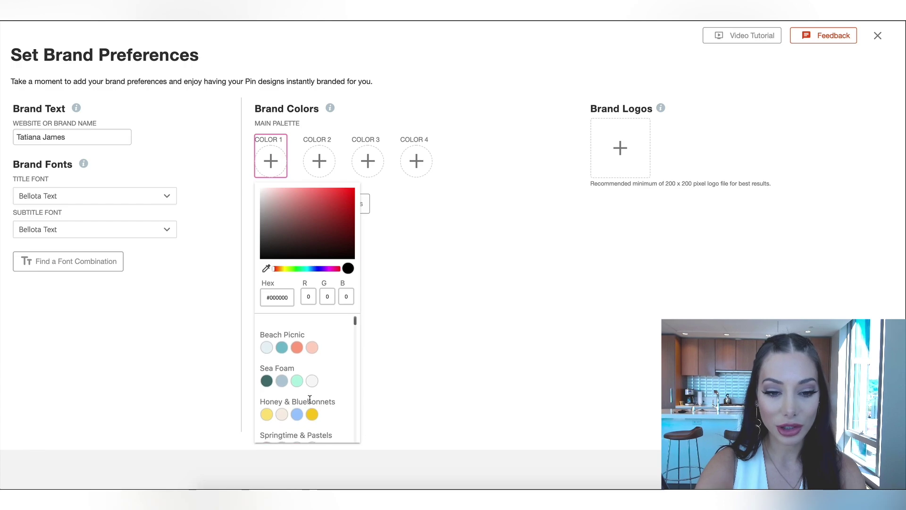
{"action": "scroll", "coordinate": [315, 415], "scroll_direction": "down", "scroll_amount": 1}
{"action": "left_click", "coordinate": [312, 392]}
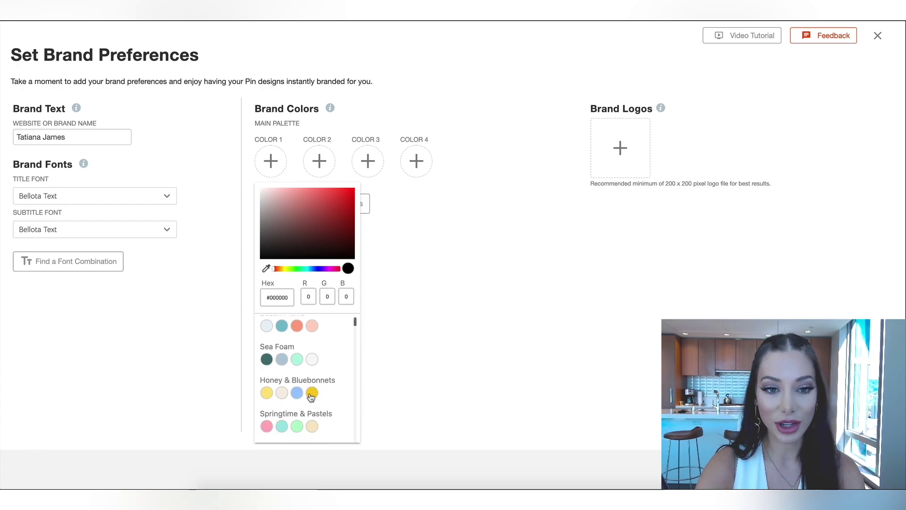
{"action": "left_click_drag", "start_coordinate": [338, 197], "coordinate": [317, 191]}
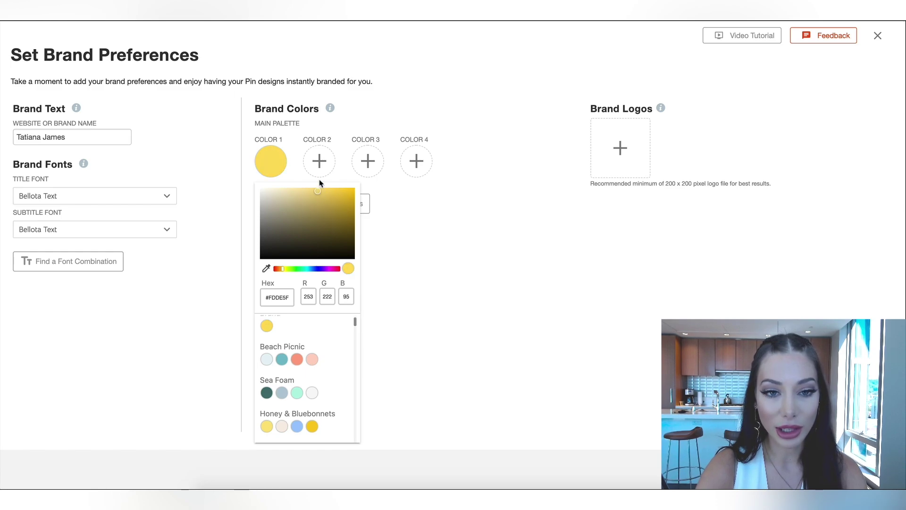
{"action": "left_click", "coordinate": [401, 236]}
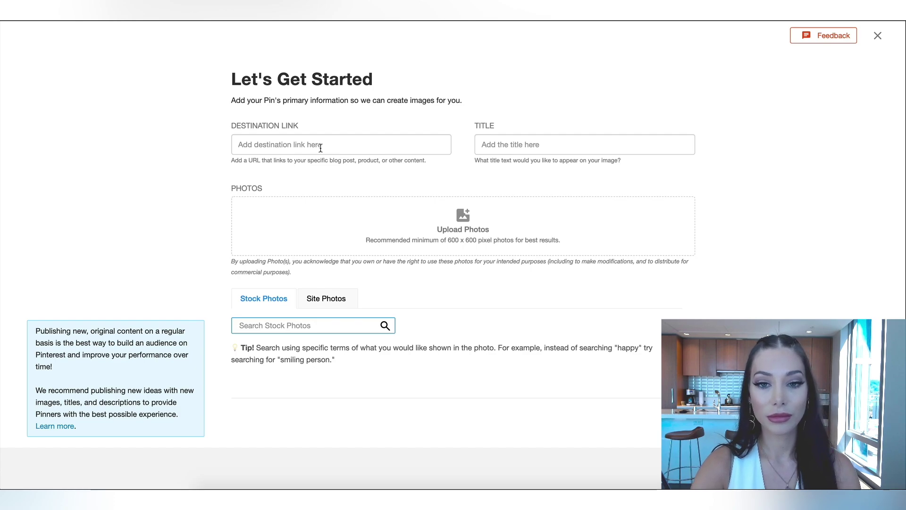
Enter the website destination link, trim the title to the brand name, and upload photos.
{"action": "left_click", "coordinate": [321, 149]}
{"action": "type", "text": "https://tato"}
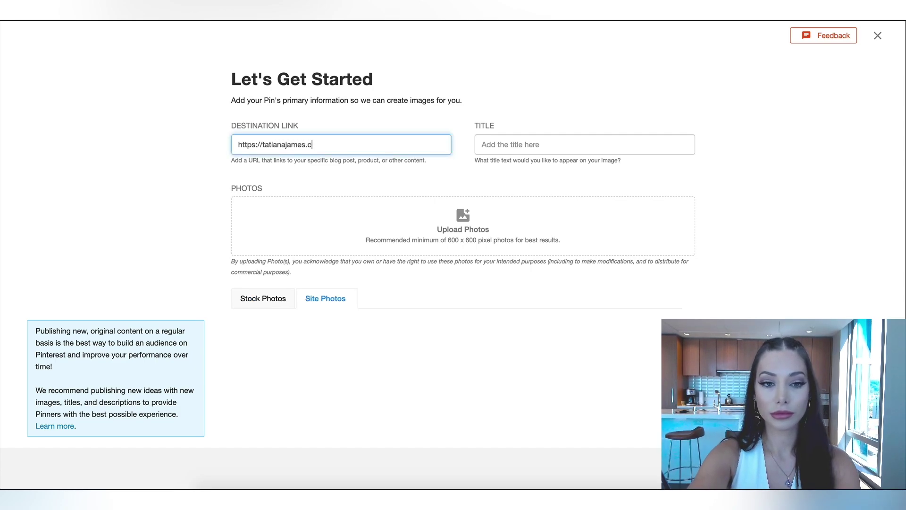
{"action": "left_click", "coordinate": [489, 146]}
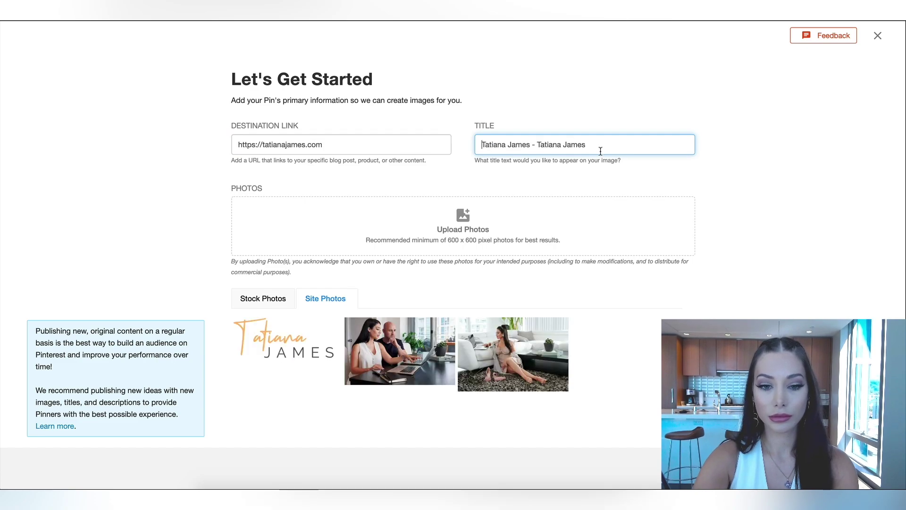
{"action": "left_click_drag", "start_coordinate": [602, 152], "coordinate": [531, 148]}
{"action": "key", "text": "BackSpace"}
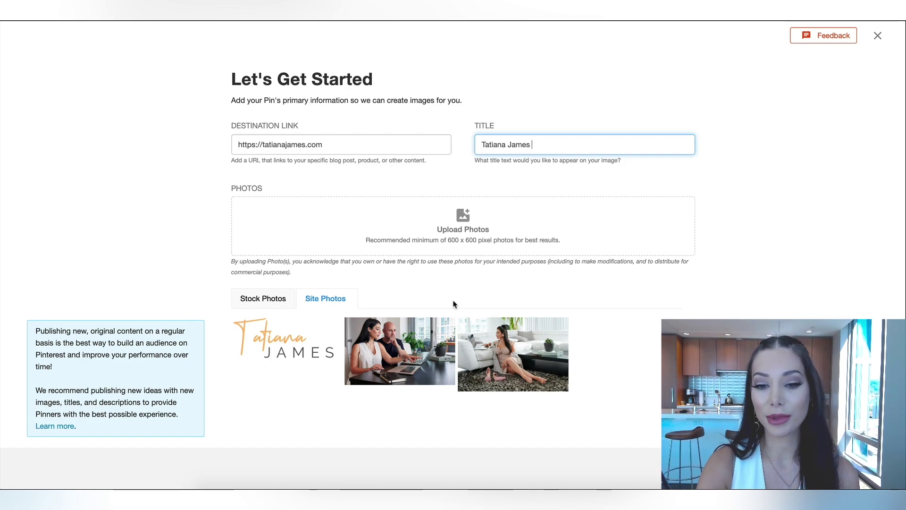
{"action": "left_click", "coordinate": [448, 231]}
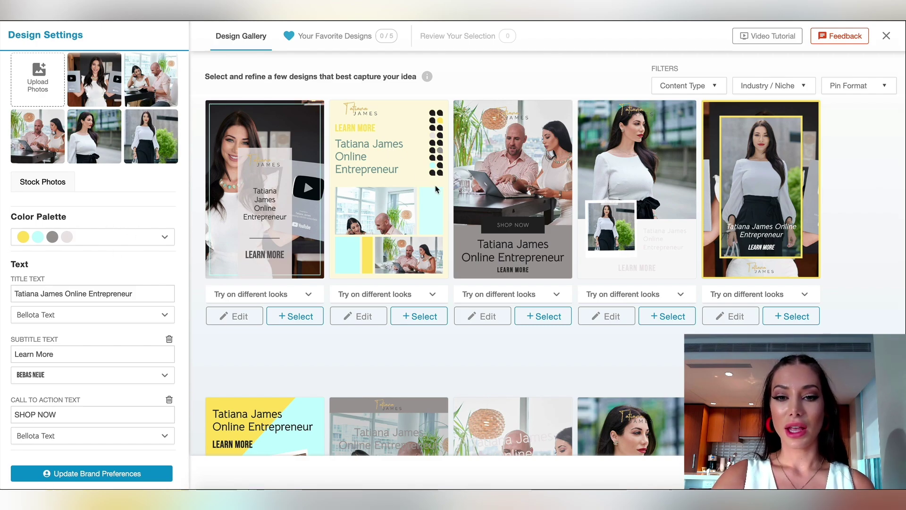
Scroll the gallery and bring up alternative looks for the fourth design.
{"action": "scroll", "coordinate": [444, 196], "scroll_direction": "down", "scroll_amount": 4}
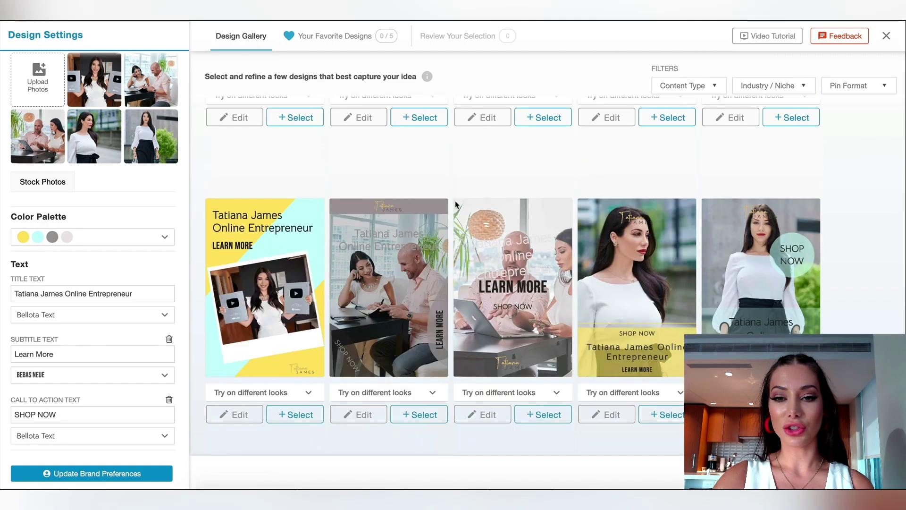
{"action": "scroll", "coordinate": [456, 204], "scroll_direction": "up", "scroll_amount": 4}
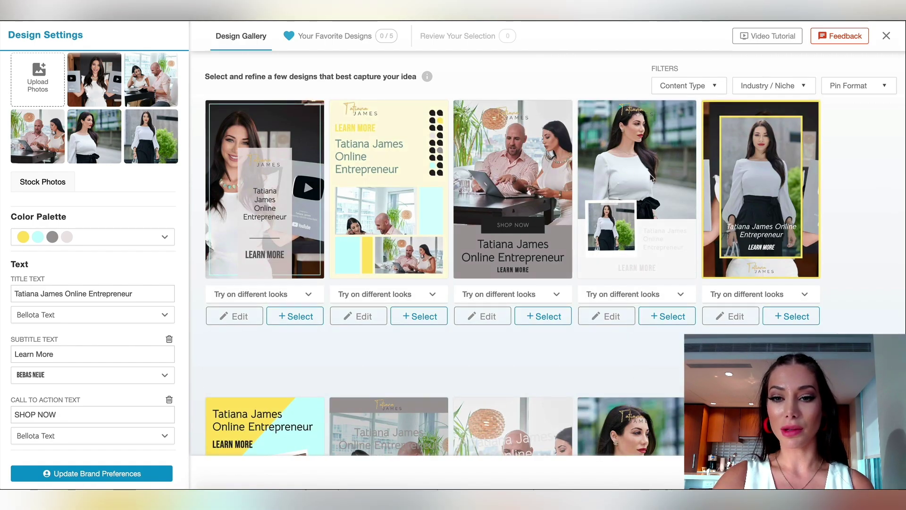
{"action": "scroll", "coordinate": [659, 199], "scroll_direction": "down", "scroll_amount": 4}
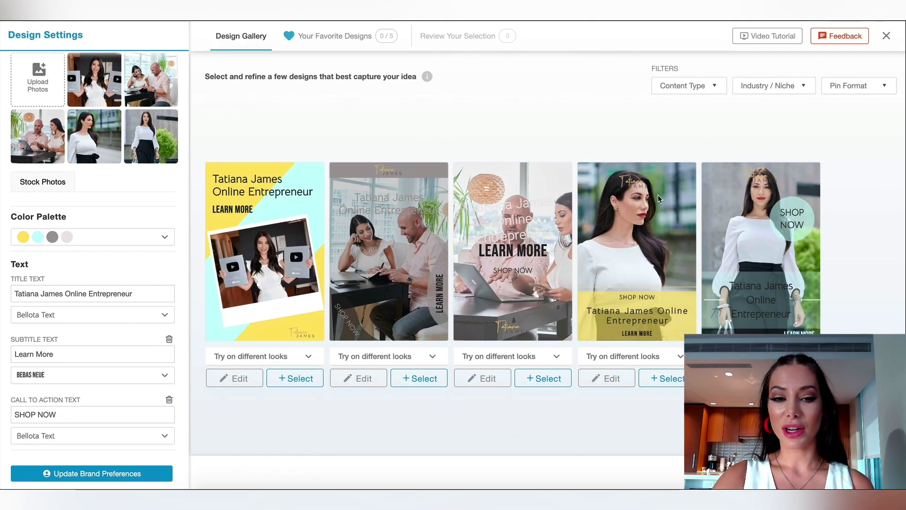
{"action": "scroll", "coordinate": [660, 198], "scroll_direction": "down", "scroll_amount": 2}
{"action": "scroll", "coordinate": [234, 247], "scroll_direction": "down", "scroll_amount": 7}
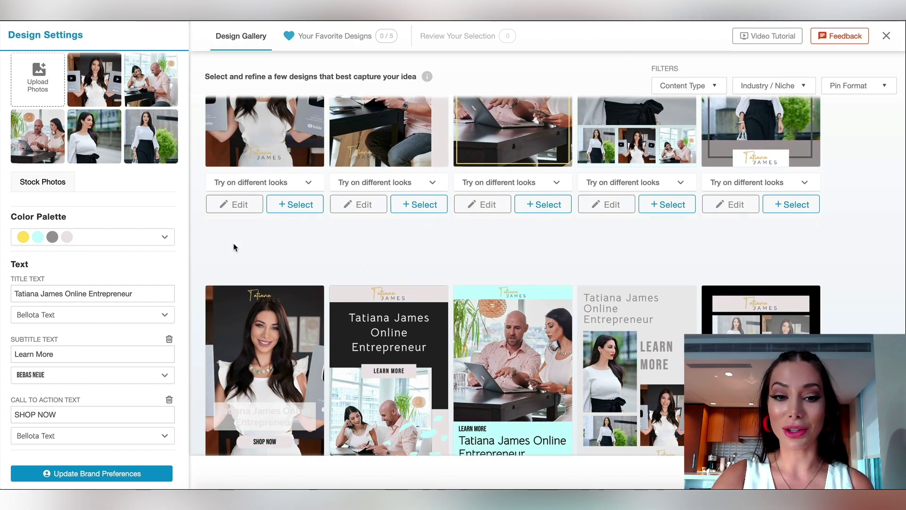
{"action": "scroll", "coordinate": [233, 247], "scroll_direction": "down", "scroll_amount": 3}
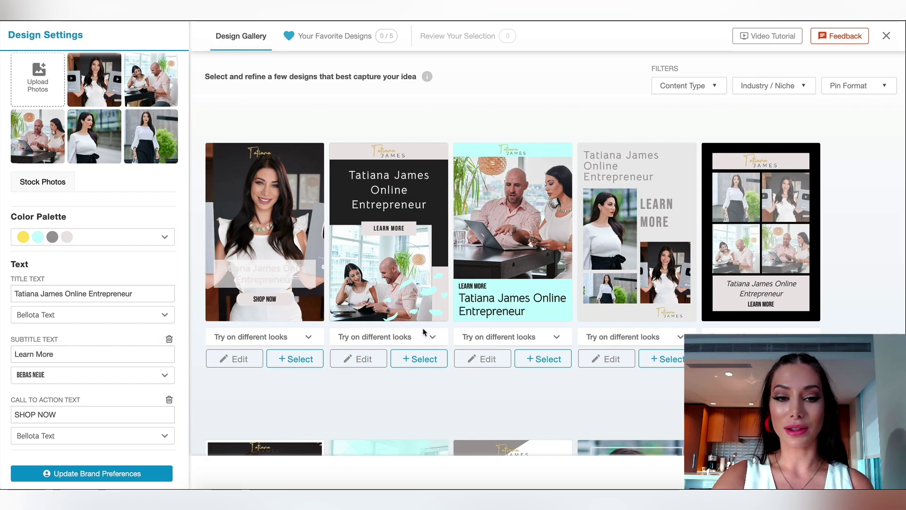
{"action": "scroll", "coordinate": [377, 256], "scroll_direction": "down", "scroll_amount": 1}
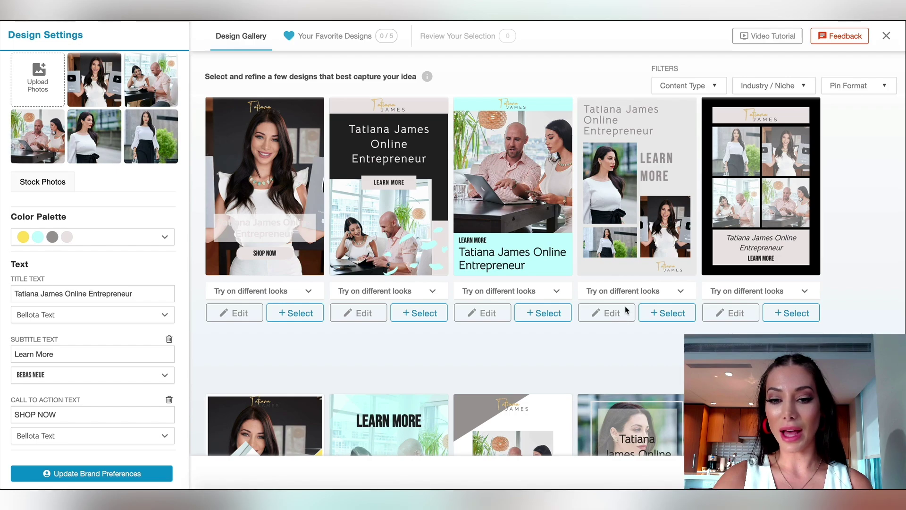
{"action": "left_click", "coordinate": [669, 295]}
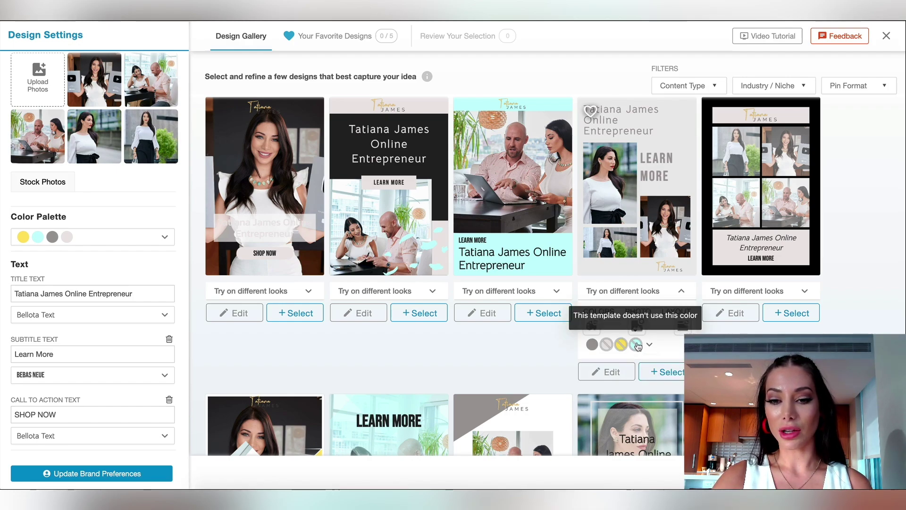
Shuffle the fourth design's layout until the title spans the top, then edit it.
{"action": "left_click", "coordinate": [683, 326]}
{"action": "left_click", "coordinate": [684, 325]}
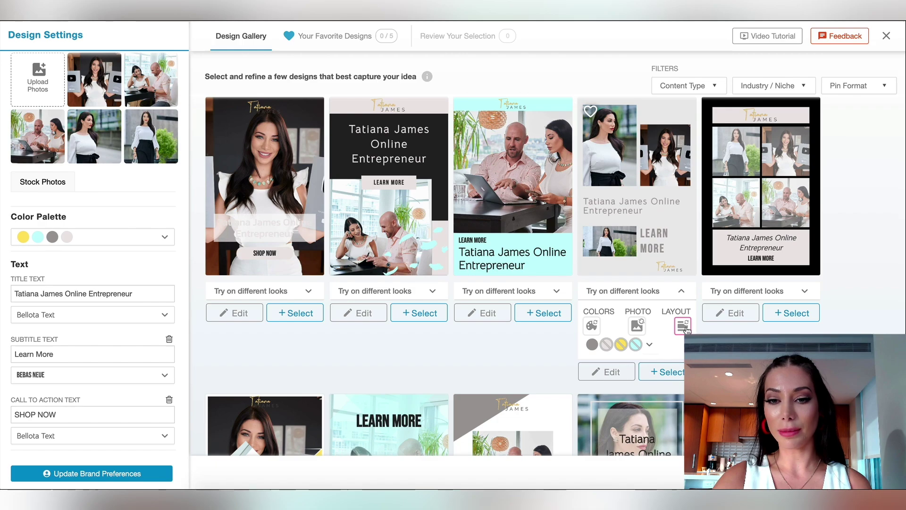
{"action": "left_click", "coordinate": [684, 325]}
{"action": "left_click", "coordinate": [684, 327]}
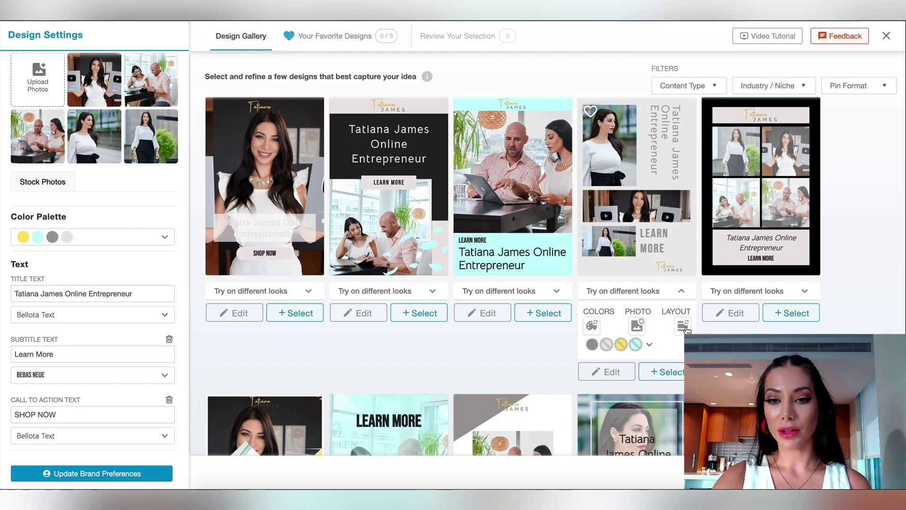
{"action": "left_click", "coordinate": [684, 327]}
{"action": "left_click", "coordinate": [684, 326]}
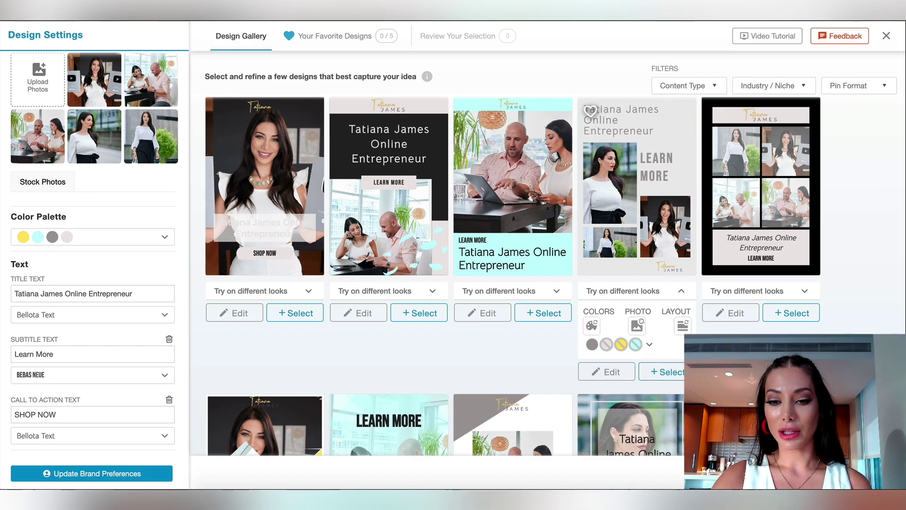
{"action": "left_click", "coordinate": [608, 372]}
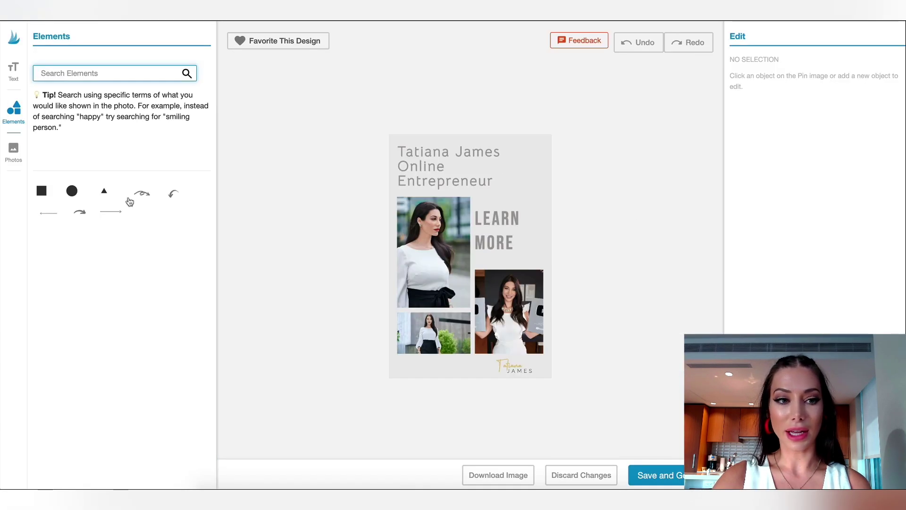
Try a curved arrow near LEARN, delete it, and discard the pin edits.
{"action": "left_click_drag", "start_coordinate": [174, 195], "coordinate": [504, 185]}
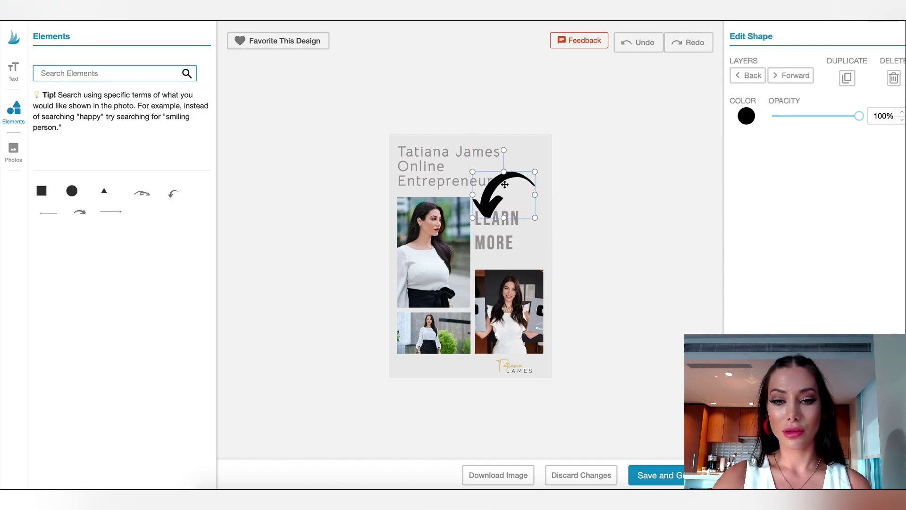
{"action": "key", "text": "Delete"}
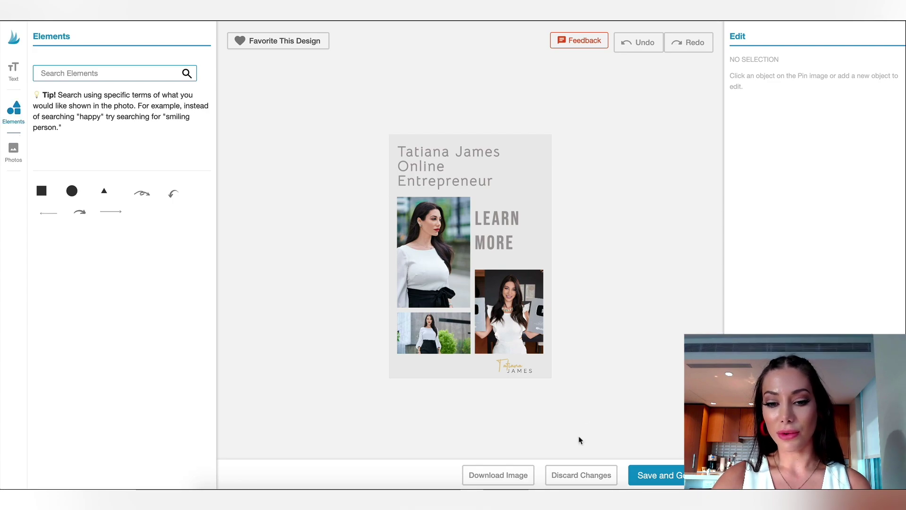
{"action": "left_click", "coordinate": [554, 476]}
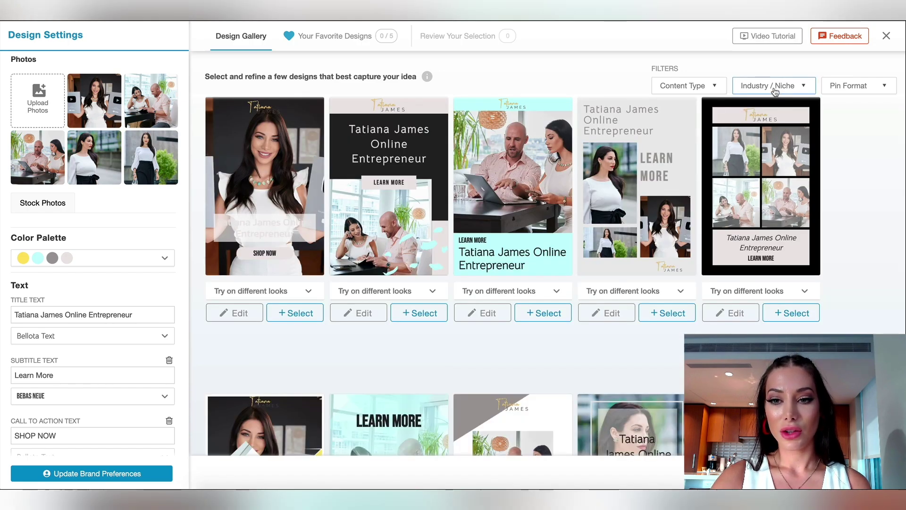
Filter the Industry / Niche dropdown to health & fitness.
{"action": "left_click", "coordinate": [775, 89]}
{"action": "scroll", "coordinate": [759, 156], "scroll_direction": "down", "scroll_amount": 2}
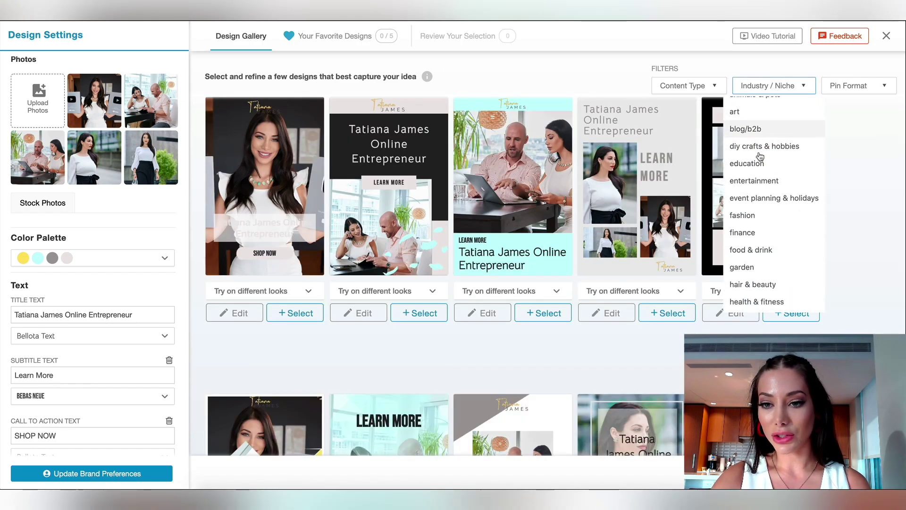
{"action": "scroll", "coordinate": [759, 156], "scroll_direction": "down", "scroll_amount": 3}
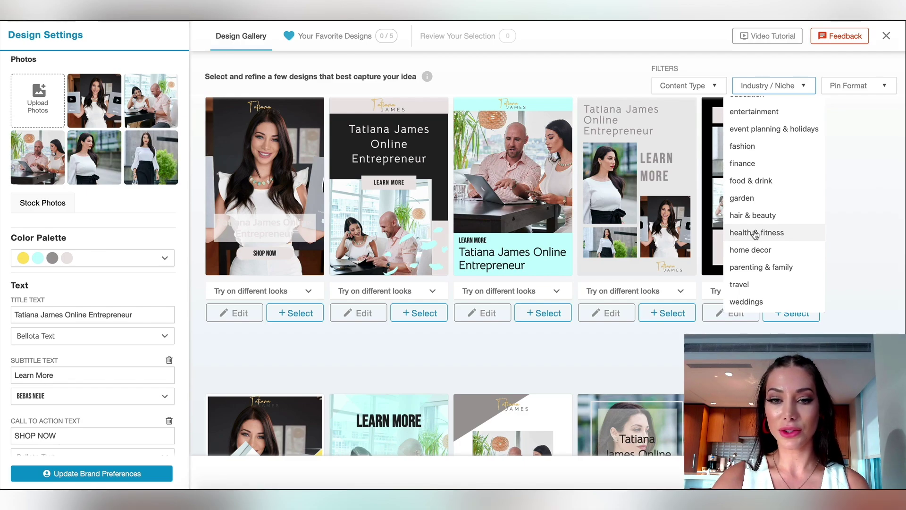
{"action": "left_click", "coordinate": [756, 233]}
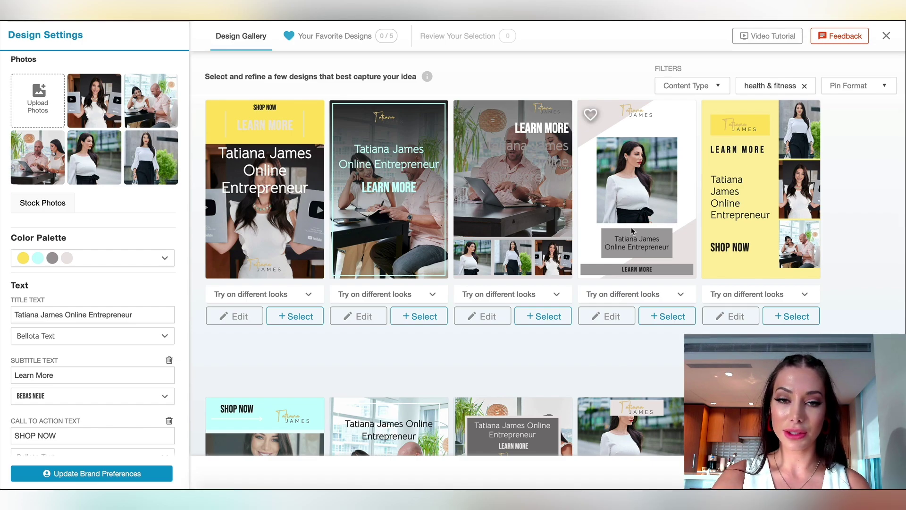
Look through the Pin Format and Content Type filter options.
{"action": "left_click", "coordinate": [851, 91]}
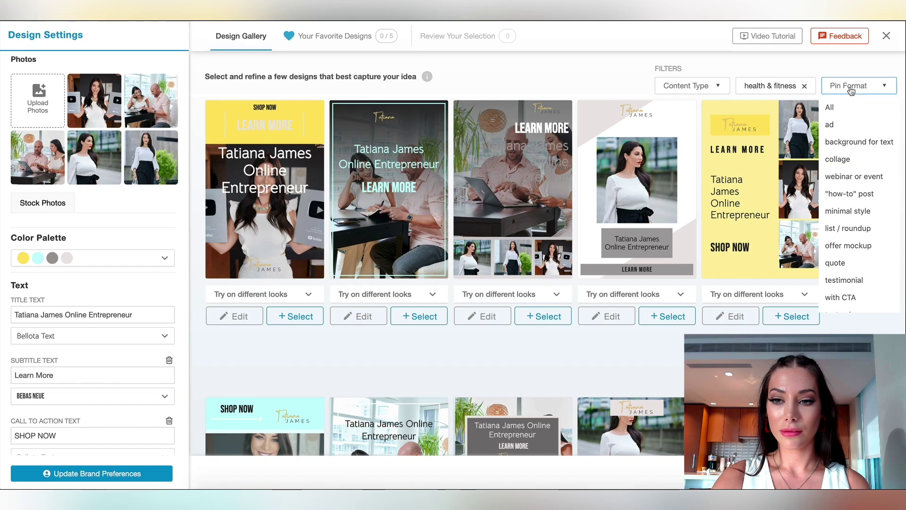
{"action": "left_click", "coordinate": [727, 90]}
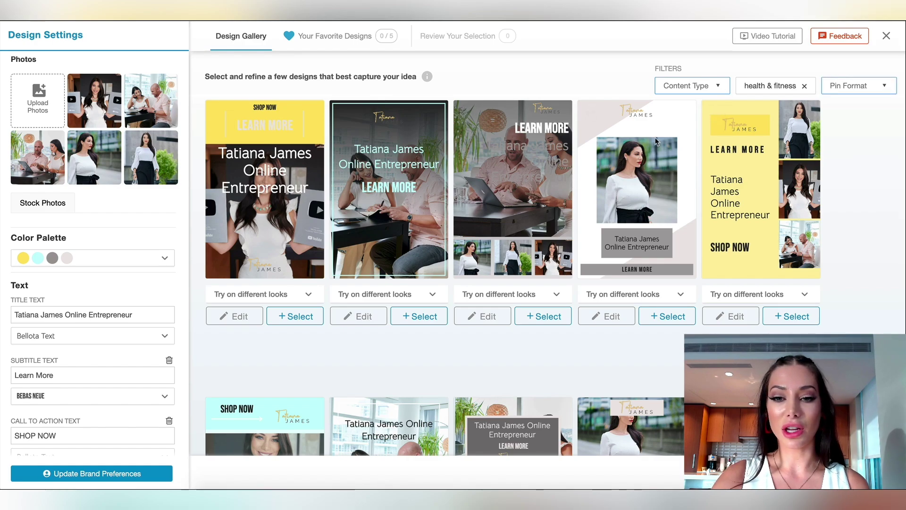
{"action": "scroll", "coordinate": [506, 219], "scroll_direction": "down", "scroll_amount": 2}
{"action": "scroll", "coordinate": [505, 218], "scroll_direction": "down", "scroll_amount": 5}
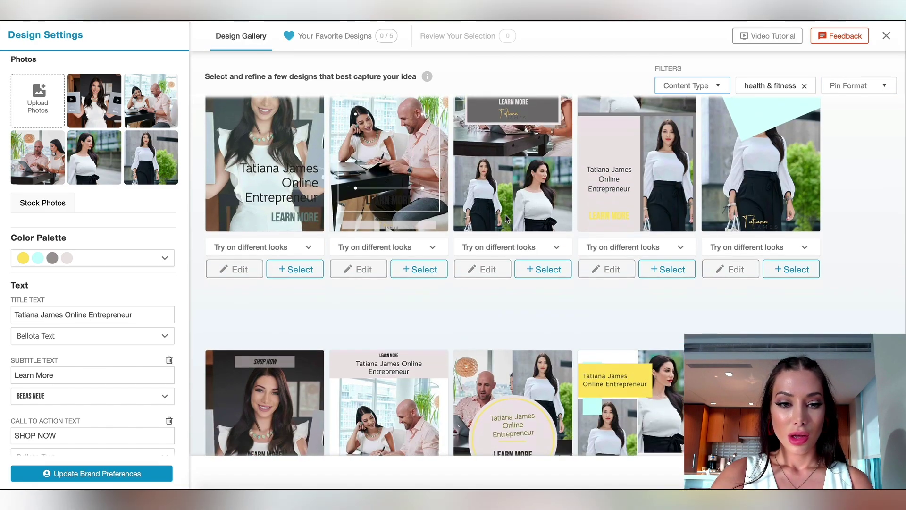
{"action": "scroll", "coordinate": [231, 328], "scroll_direction": "down", "scroll_amount": 8}
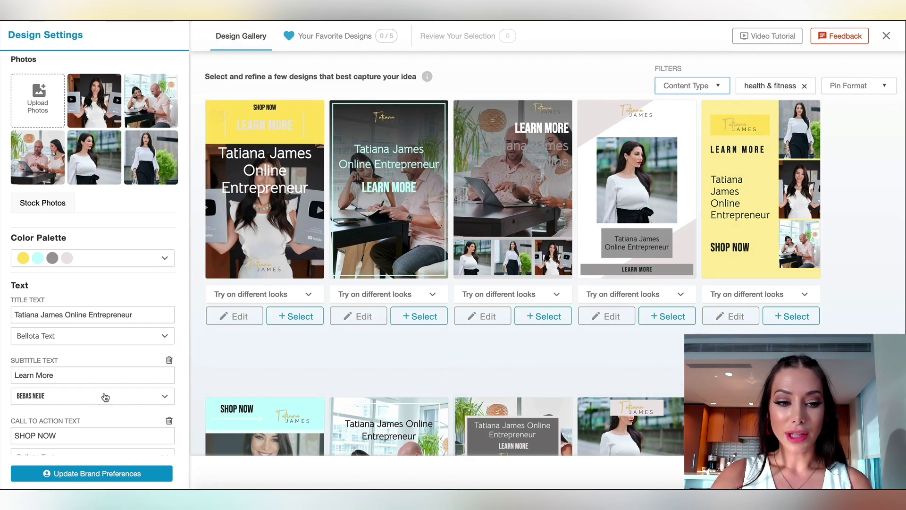
{"action": "scroll", "coordinate": [104, 396], "scroll_direction": "down", "scroll_amount": 3}
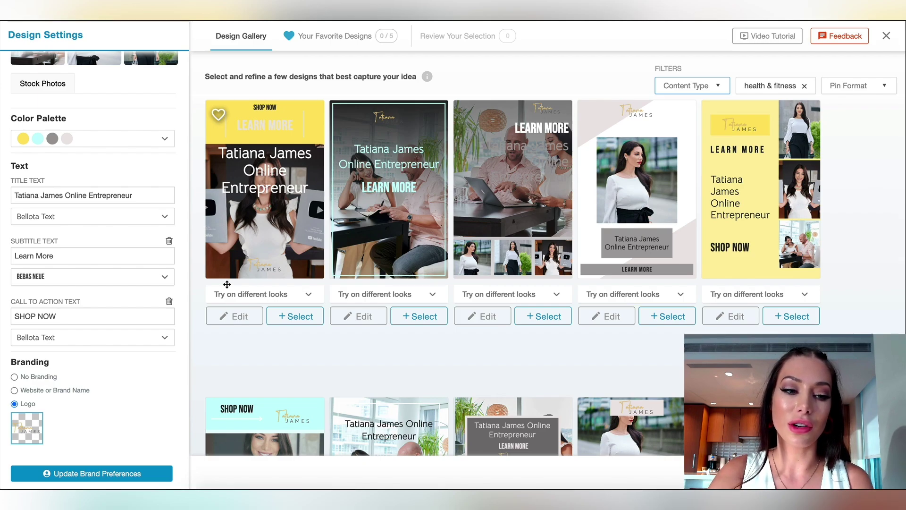
Select the Call To Action Text field for editing.
{"action": "left_click", "coordinate": [65, 315]}
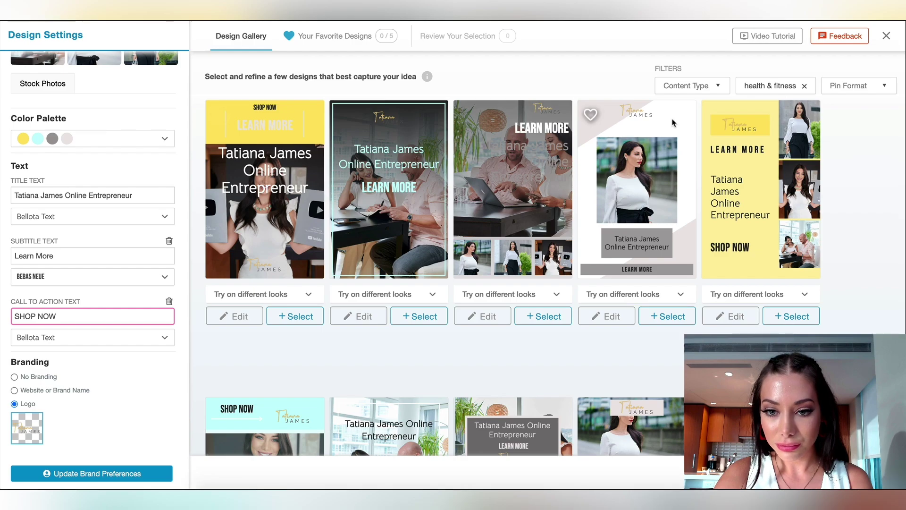
{"action": "scroll", "coordinate": [674, 123], "scroll_direction": "down", "scroll_amount": 2}
{"action": "scroll", "coordinate": [645, 204], "scroll_direction": "down", "scroll_amount": 5}
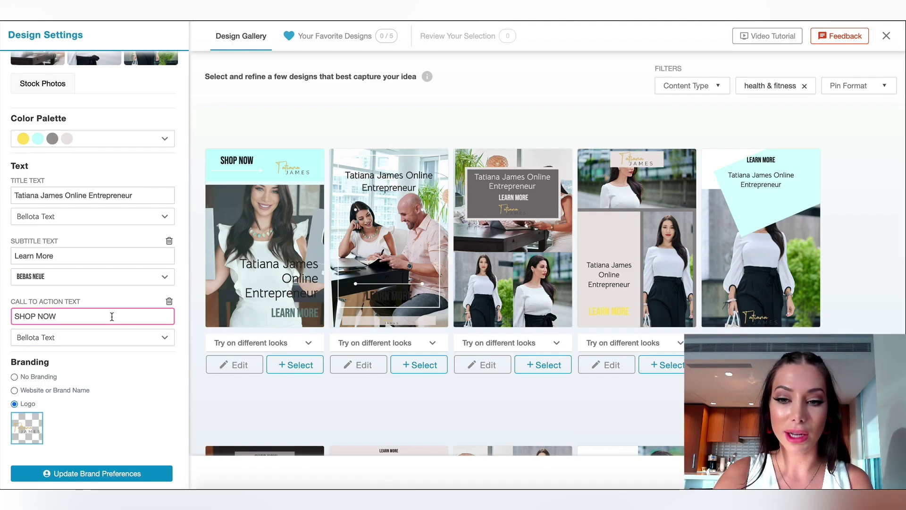
Replace the SHOP NOW call to action with GET 20% OFF, correcting typos along the way.
{"action": "left_click_drag", "start_coordinate": [52, 318], "coordinate": [10, 319]}
{"action": "key", "text": "BackSpace"}
{"action": "type", "text": "LA"}
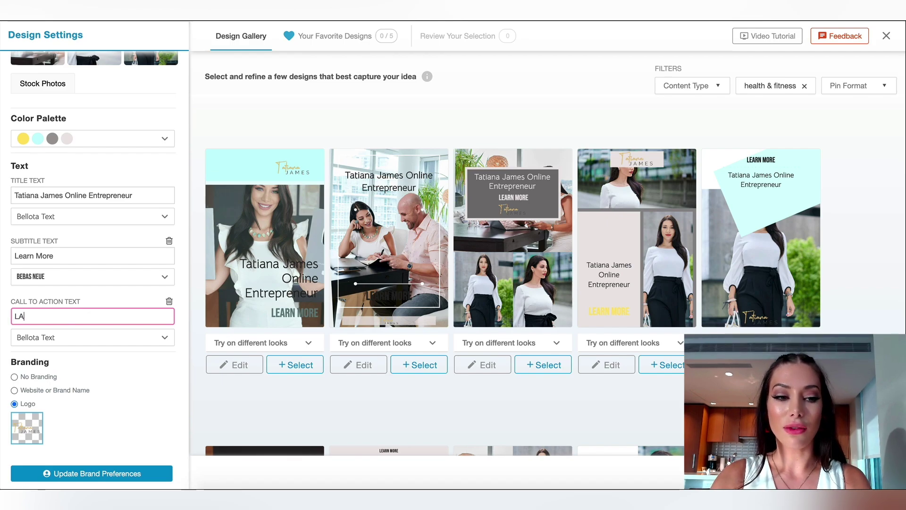
{"action": "type", "text": "E"}
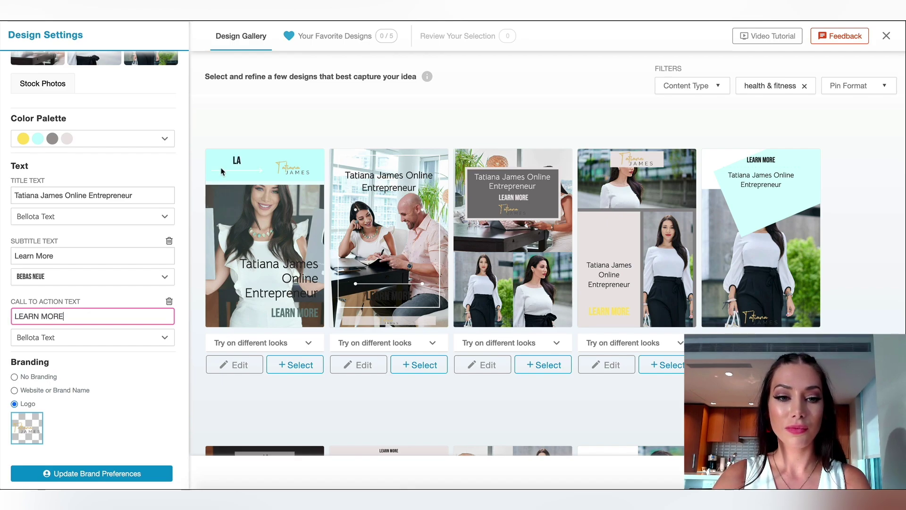
{"action": "type", "text": "RN MORE"}
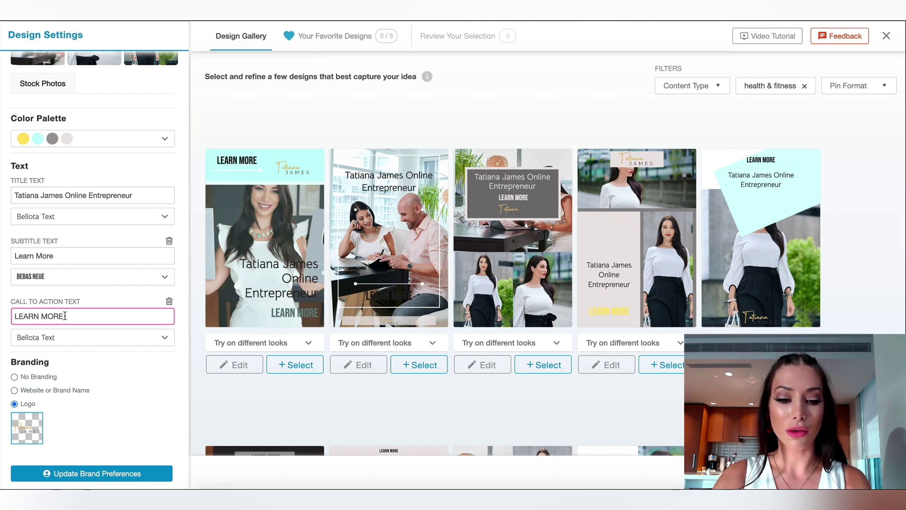
{"action": "triple_click", "coordinate": [70, 313]}
{"action": "type", "text": "SH"}
{"action": "key", "text": "BackSpace"}
{"action": "key", "text": "BackSpace"}
{"action": "type", "text": "GED"}
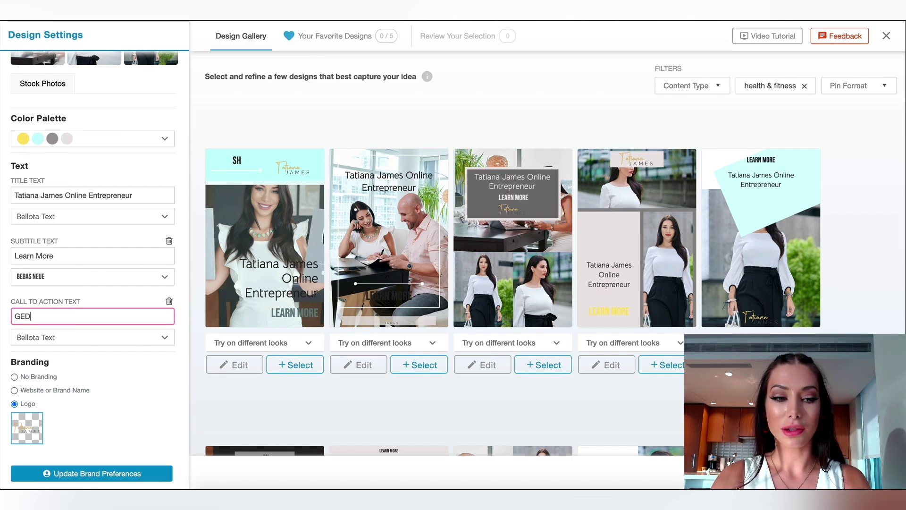
{"action": "type", "text": "T 2"}
{"action": "key", "text": "BackSpace"}
{"action": "key", "text": "BackSpace"}
{"action": "key", "text": "BackSpace"}
{"action": "key", "text": "BackSpace"}
{"action": "type", "text": "5"}
{"action": "type", "text": " 20% OFF"}
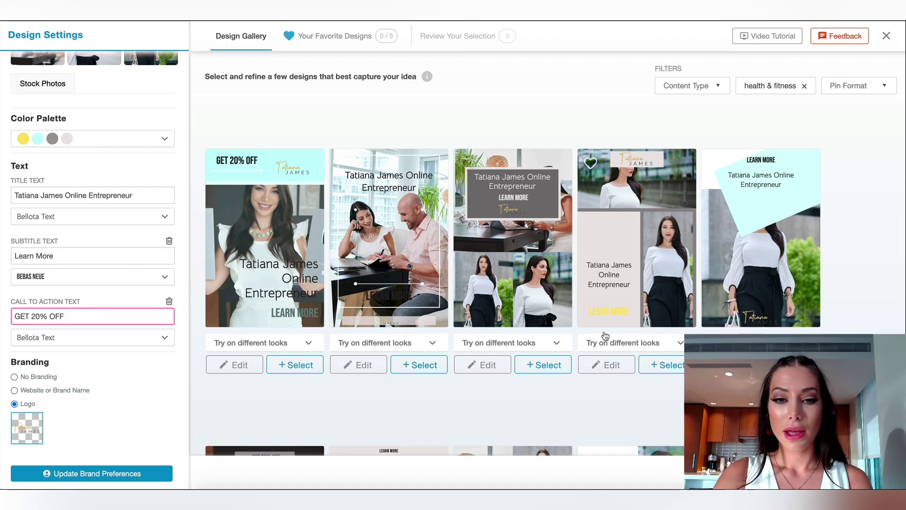
Select the third and fourth gallery designs to send to Publisher drafts.
{"action": "scroll", "coordinate": [565, 242], "scroll_direction": "down", "scroll_amount": 1}
{"action": "scroll", "coordinate": [564, 238], "scroll_direction": "down", "scroll_amount": 5}
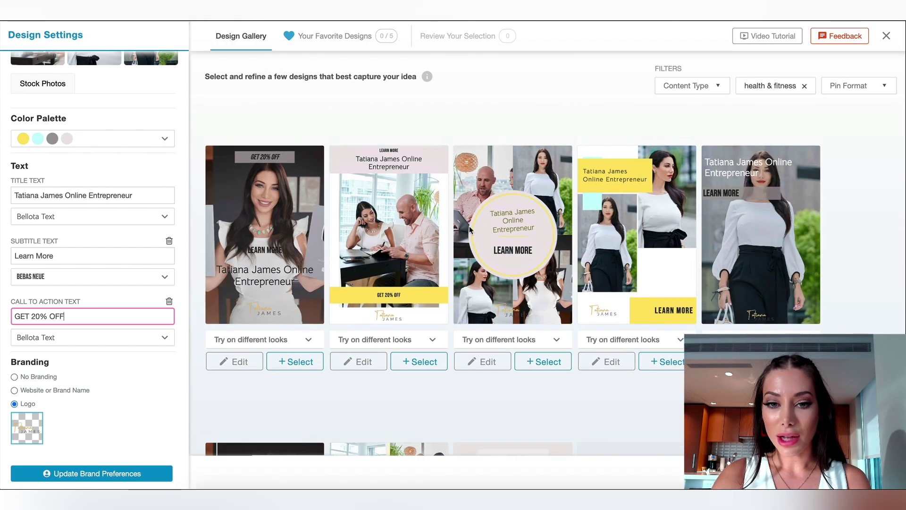
{"action": "scroll", "coordinate": [536, 312], "scroll_direction": "down", "scroll_amount": 1}
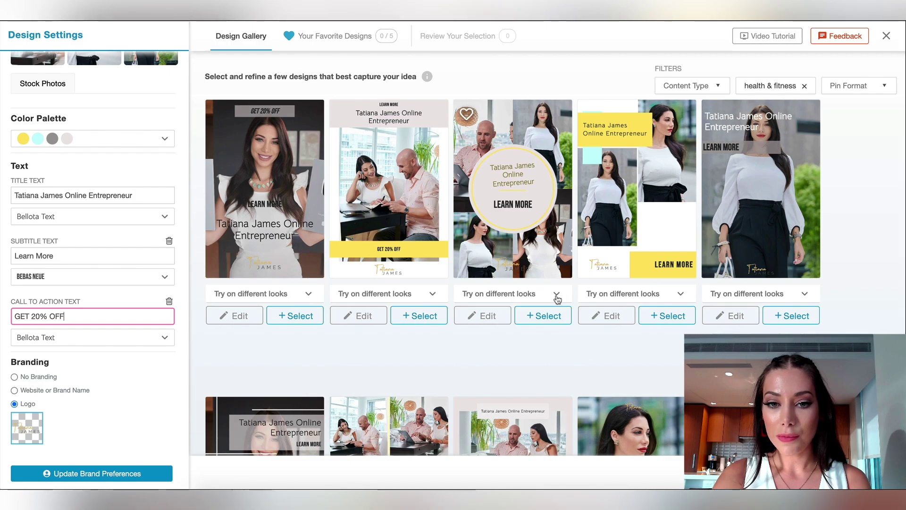
{"action": "left_click", "coordinate": [542, 321]}
{"action": "scroll", "coordinate": [529, 326], "scroll_direction": "down", "scroll_amount": 5}
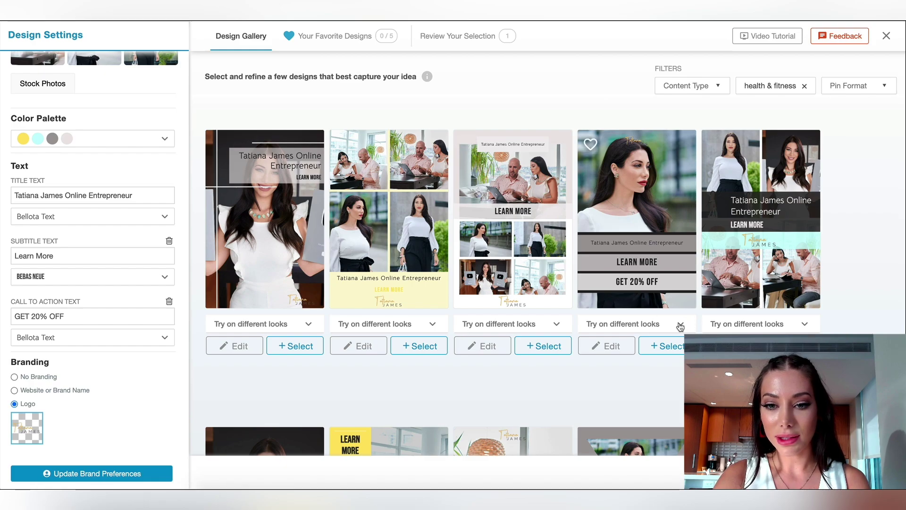
{"action": "left_click", "coordinate": [662, 345]}
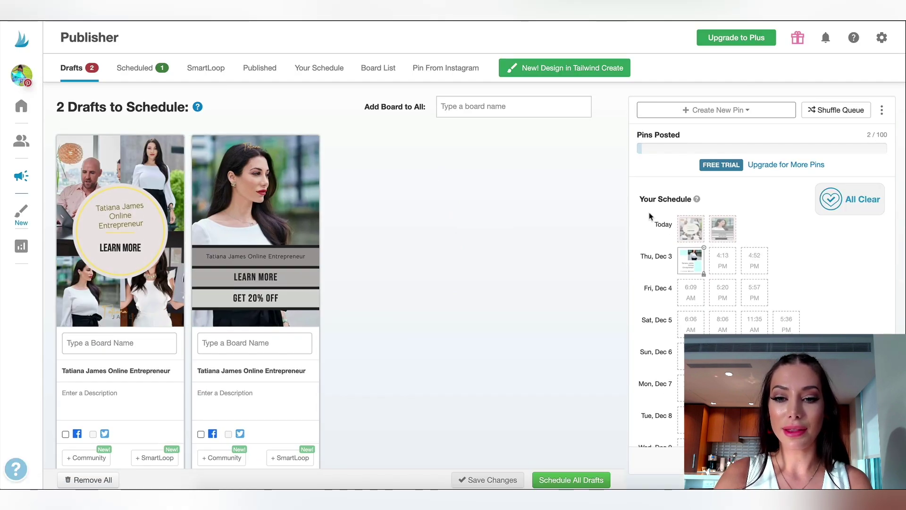
Look over the Your Schedule time slots and scroll through the two new drafts.
{"action": "mouse_move", "coordinate": [690, 233]}
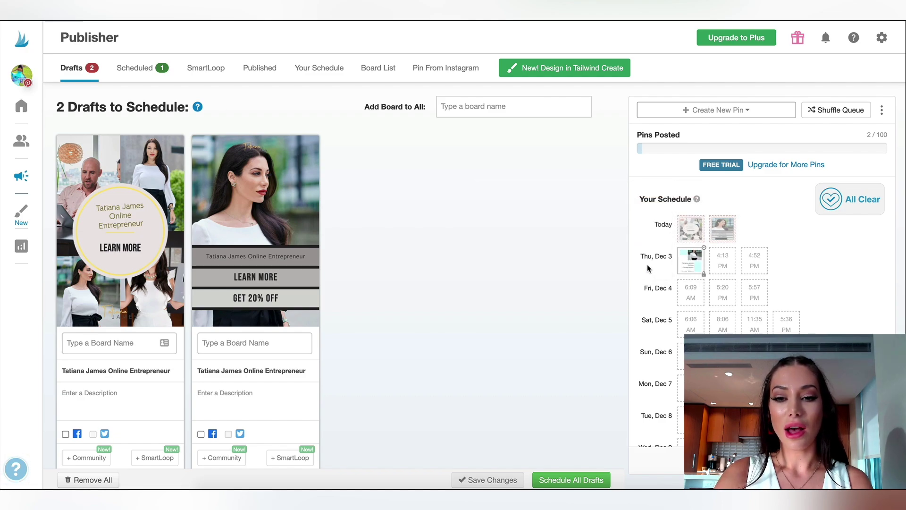
{"action": "mouse_move", "coordinate": [683, 301]}
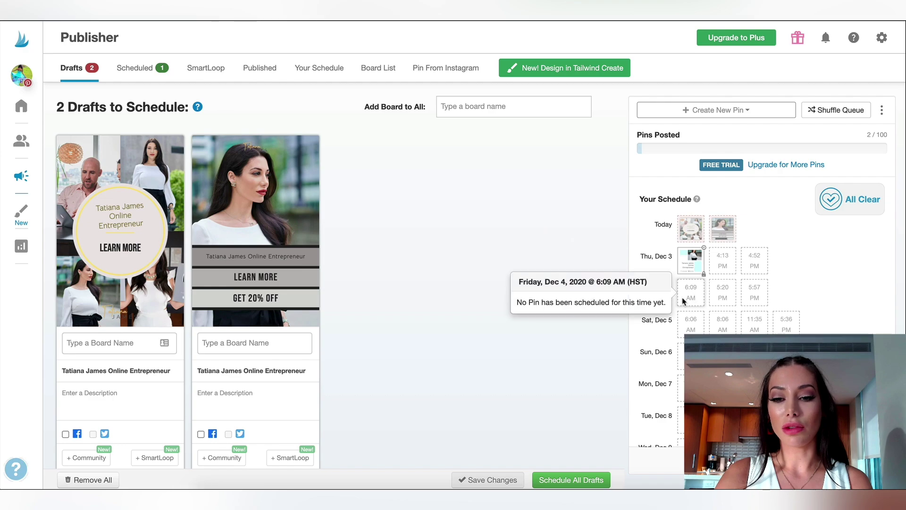
{"action": "scroll", "coordinate": [760, 249], "scroll_direction": "down", "scroll_amount": 1}
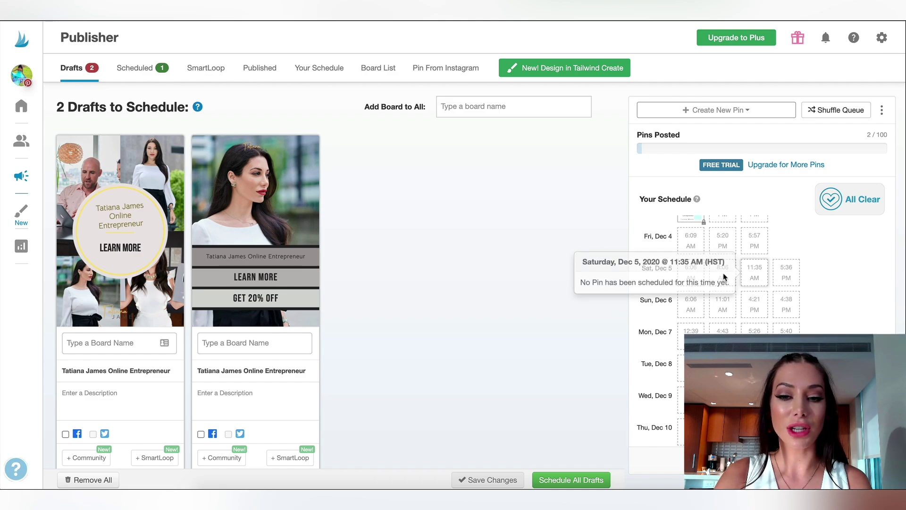
{"action": "scroll", "coordinate": [679, 279], "scroll_direction": "down", "scroll_amount": 2}
{"action": "scroll", "coordinate": [679, 278], "scroll_direction": "down", "scroll_amount": 5}
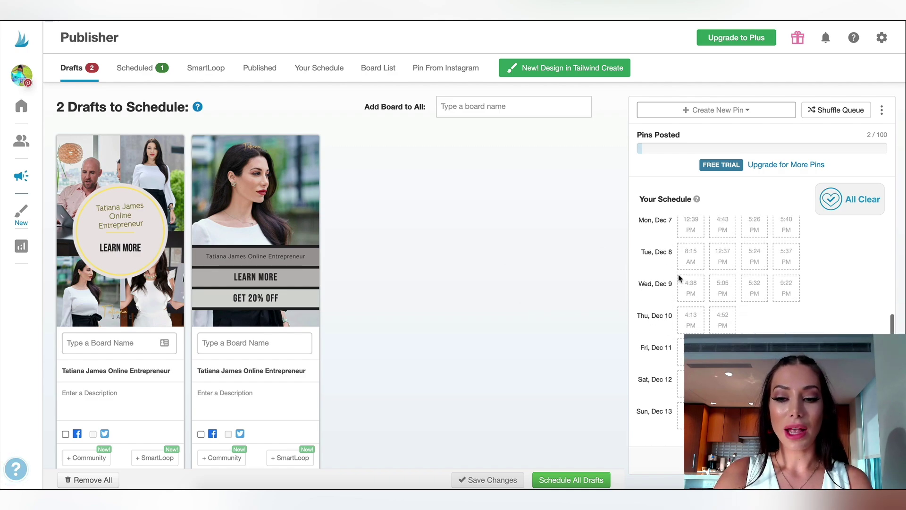
{"action": "scroll", "coordinate": [682, 278], "scroll_direction": "up", "scroll_amount": 4}
{"action": "scroll", "coordinate": [731, 232], "scroll_direction": "up", "scroll_amount": 5}
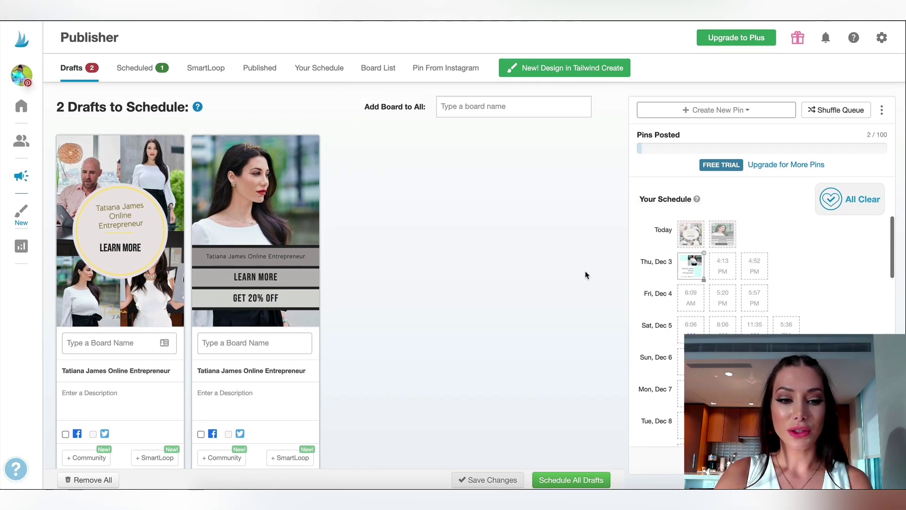
{"action": "scroll", "coordinate": [175, 435], "scroll_direction": "down", "scroll_amount": 2}
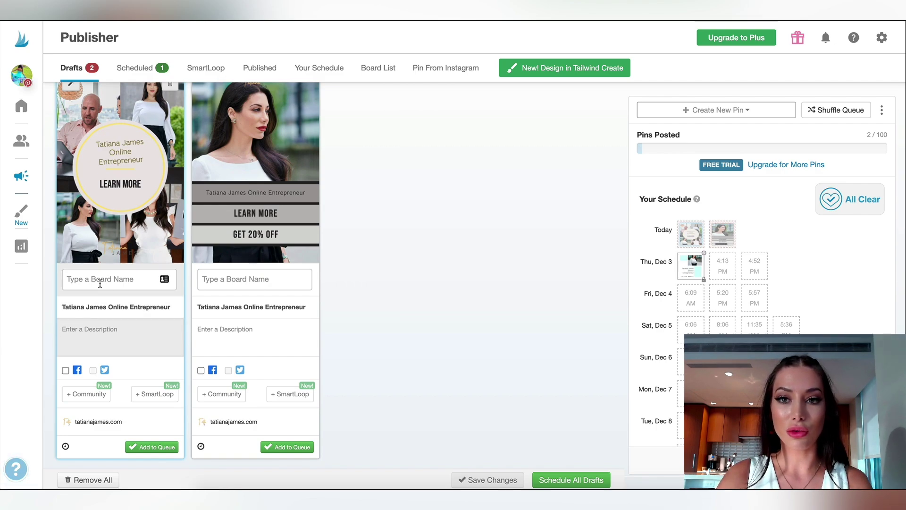
Assign both drafts to the art board.
{"action": "left_click", "coordinate": [100, 282]}
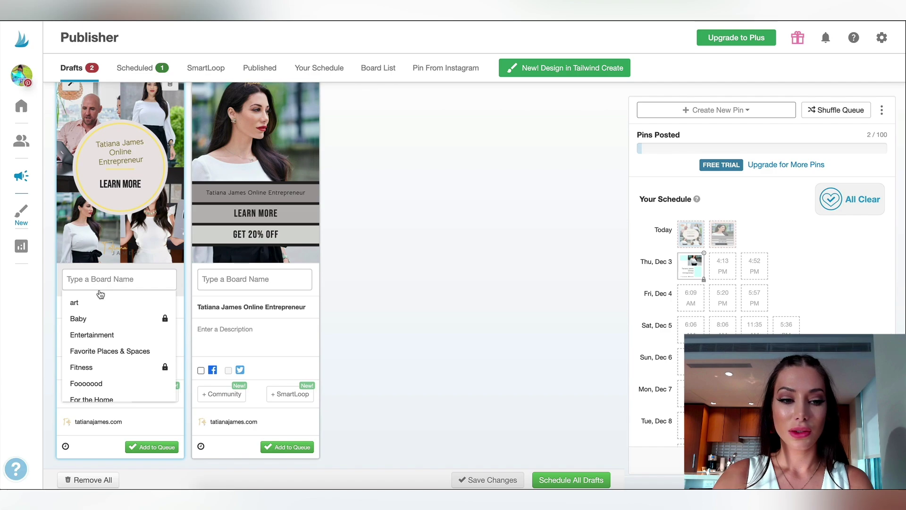
{"action": "left_click", "coordinate": [100, 302]}
{"action": "left_click", "coordinate": [210, 279]}
{"action": "left_click", "coordinate": [221, 302]}
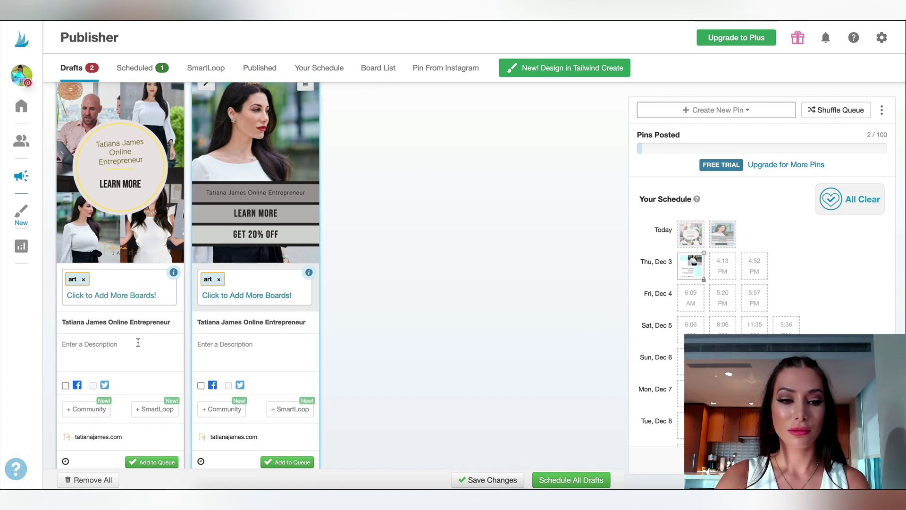
Give the drafts the descriptions LALAL and LALA.
{"action": "left_click", "coordinate": [137, 343]}
{"action": "type", "text": "LALAL"}
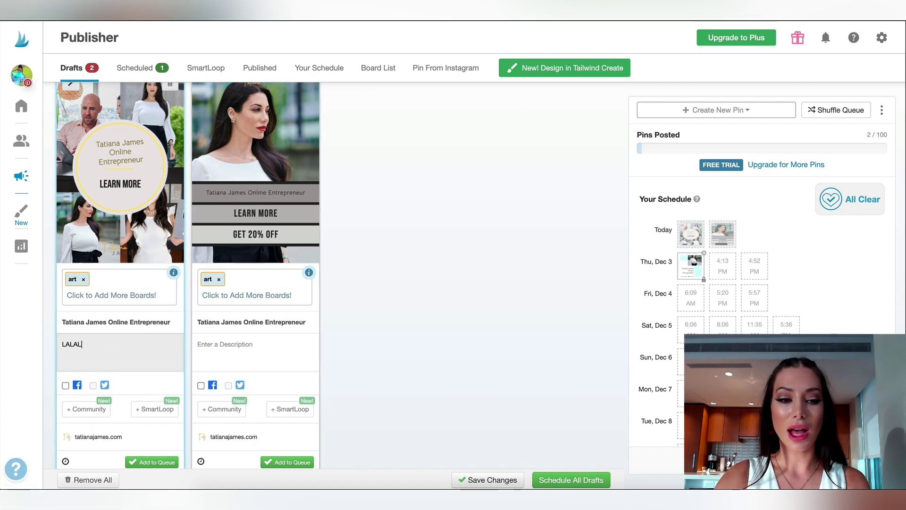
{"action": "left_click", "coordinate": [254, 352]}
{"action": "type", "text": "LALA"}
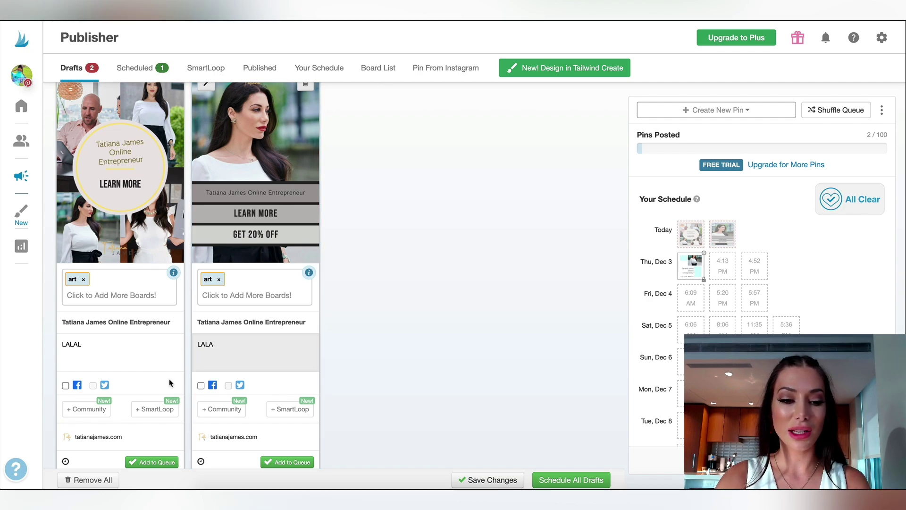
{"action": "scroll", "coordinate": [170, 383], "scroll_direction": "down", "scroll_amount": 1}
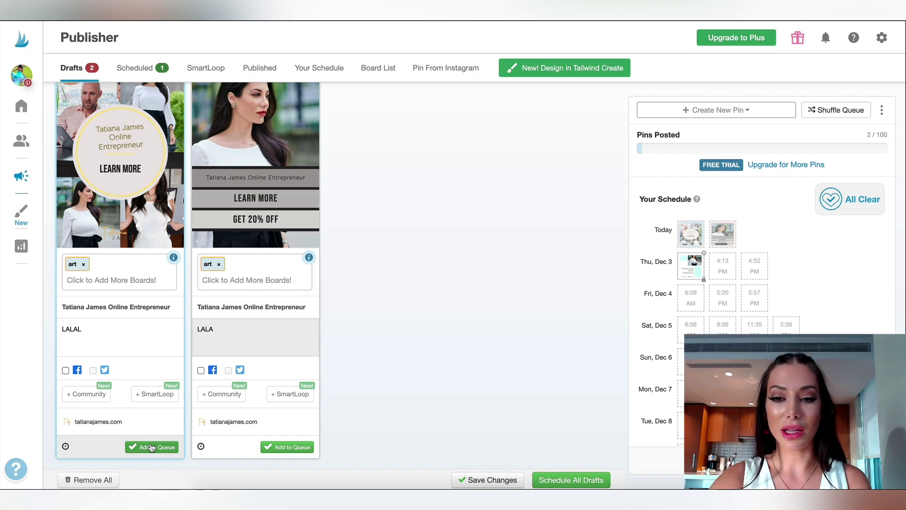
Queue the first draft so it lands in the Thursday, Dec 3 schedule.
{"action": "left_click", "coordinate": [161, 447]}
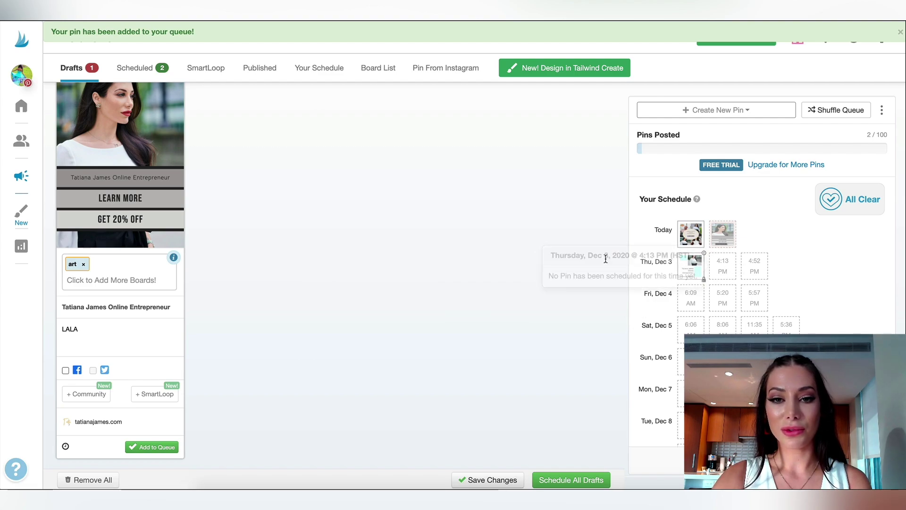
{"action": "mouse_move", "coordinate": [726, 238]}
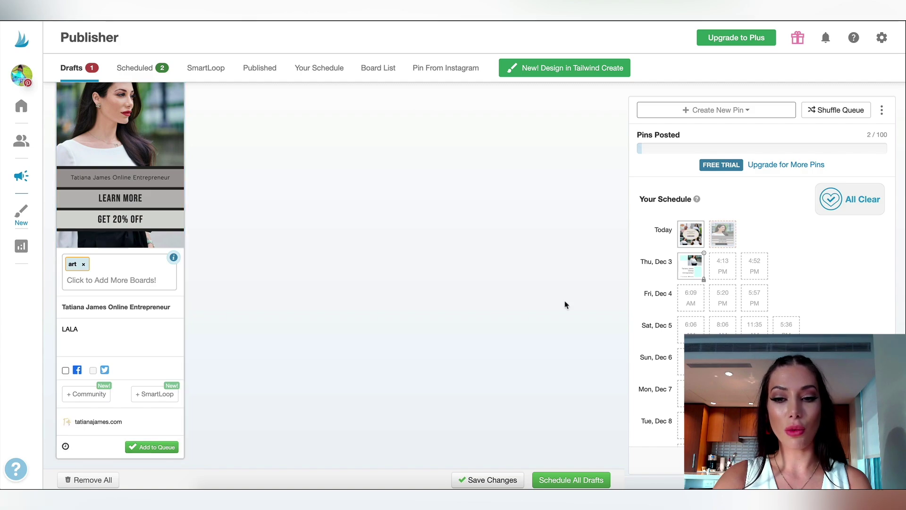
Schedule the 'LALA' draft for a custom time of Friday, December 4 at 5:25 PM.
{"action": "left_click", "coordinate": [65, 447]}
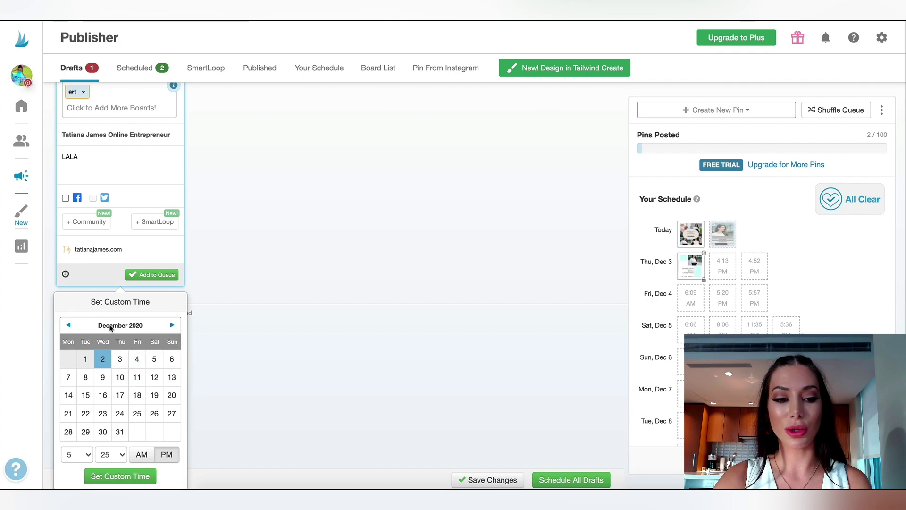
{"action": "left_click", "coordinate": [138, 359]}
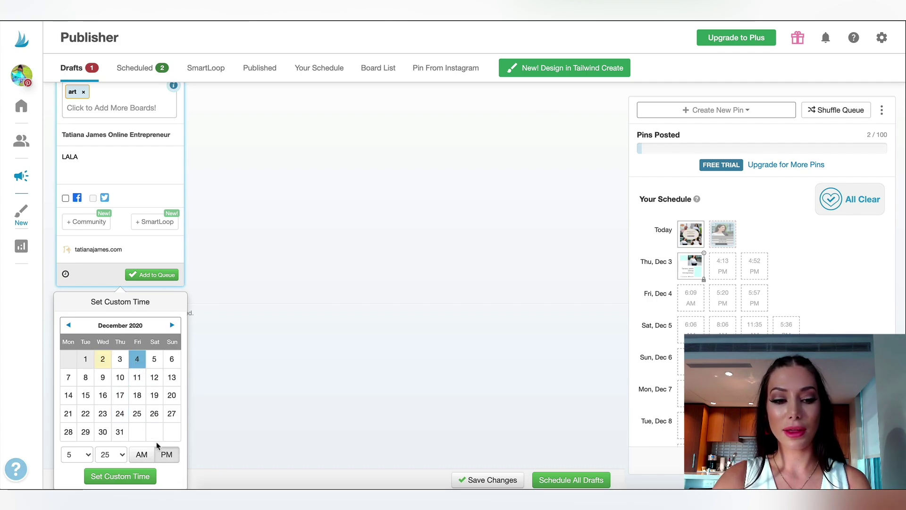
{"action": "left_click", "coordinate": [133, 476]}
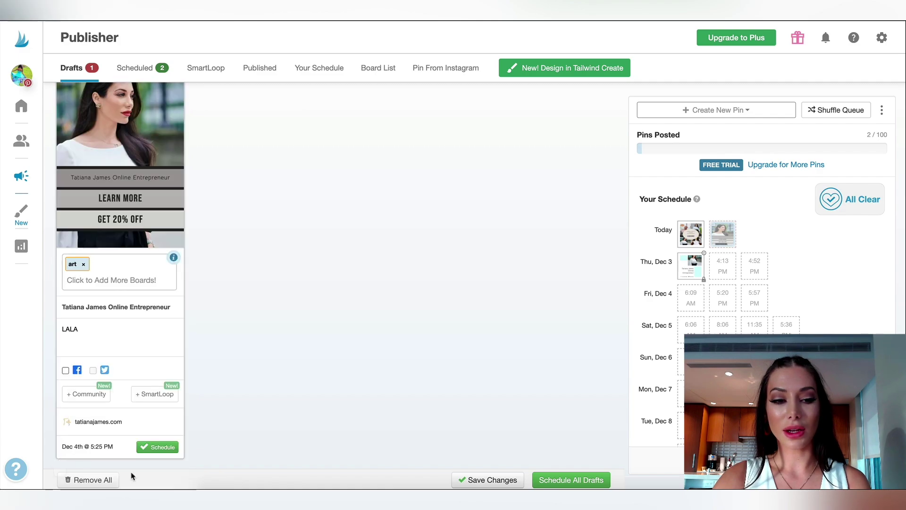
{"action": "left_click", "coordinate": [160, 446]}
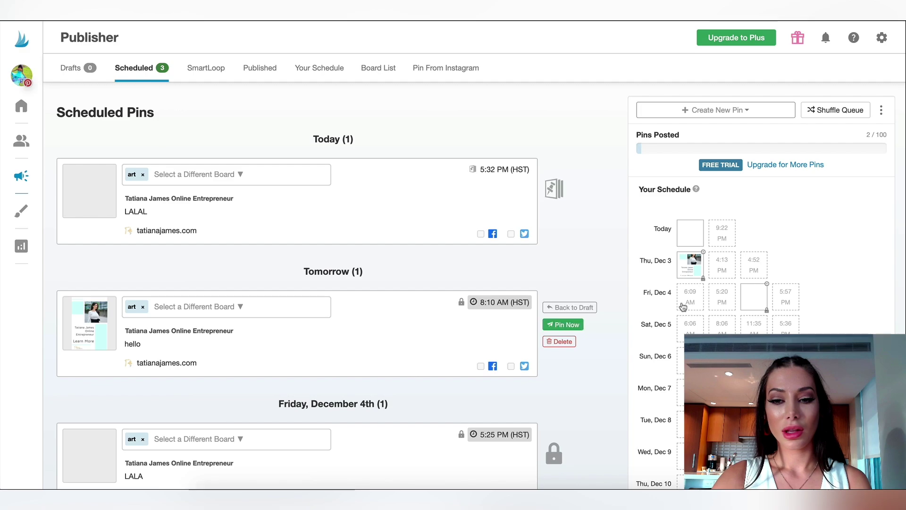
{"action": "mouse_move", "coordinate": [756, 323]}
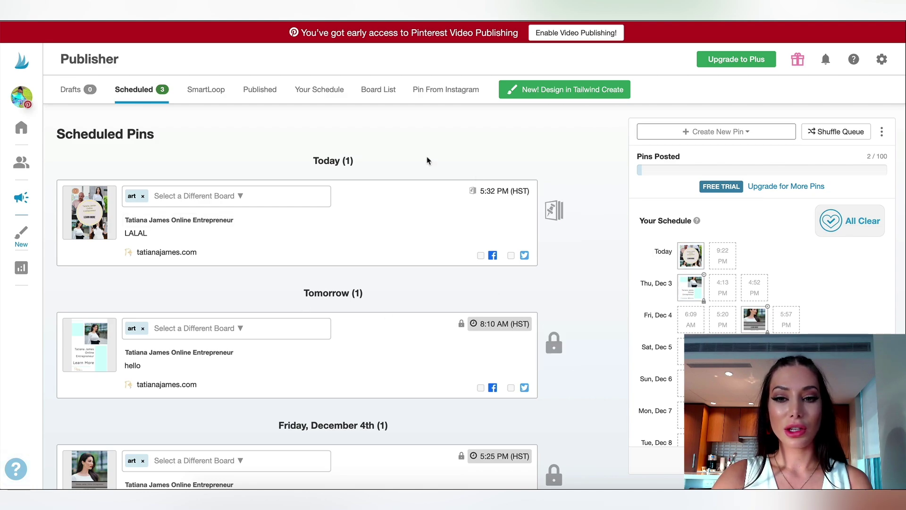
{"action": "scroll", "coordinate": [199, 233], "scroll_direction": "down", "scroll_amount": 2}
{"action": "scroll", "coordinate": [199, 233], "scroll_direction": "up", "scroll_amount": 2}
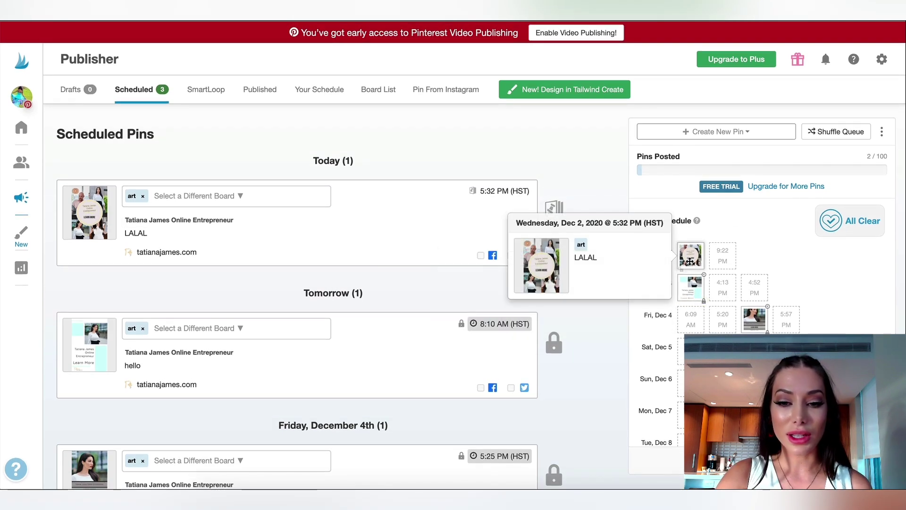
{"action": "left_click_drag", "start_coordinate": [686, 288], "coordinate": [694, 286]}
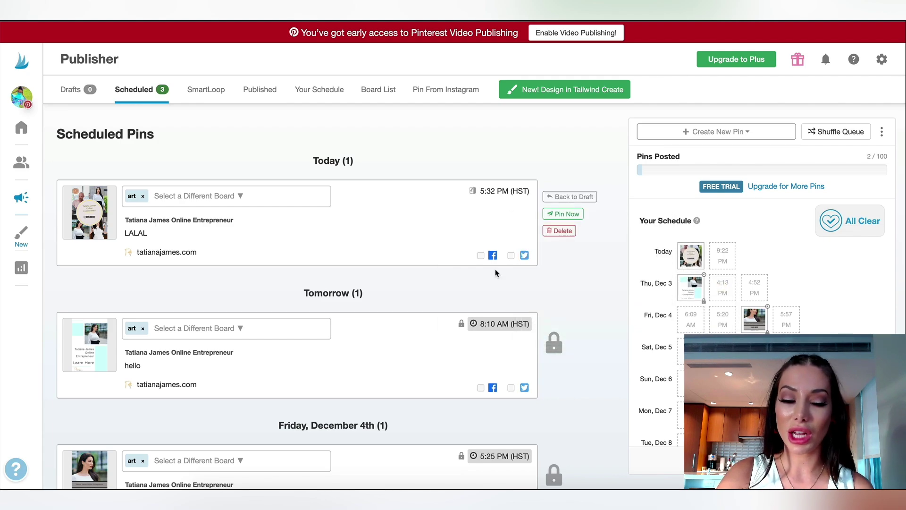
{"action": "scroll", "coordinate": [495, 272], "scroll_direction": "down", "scroll_amount": 3}
{"action": "scroll", "coordinate": [495, 273], "scroll_direction": "up", "scroll_amount": 3}
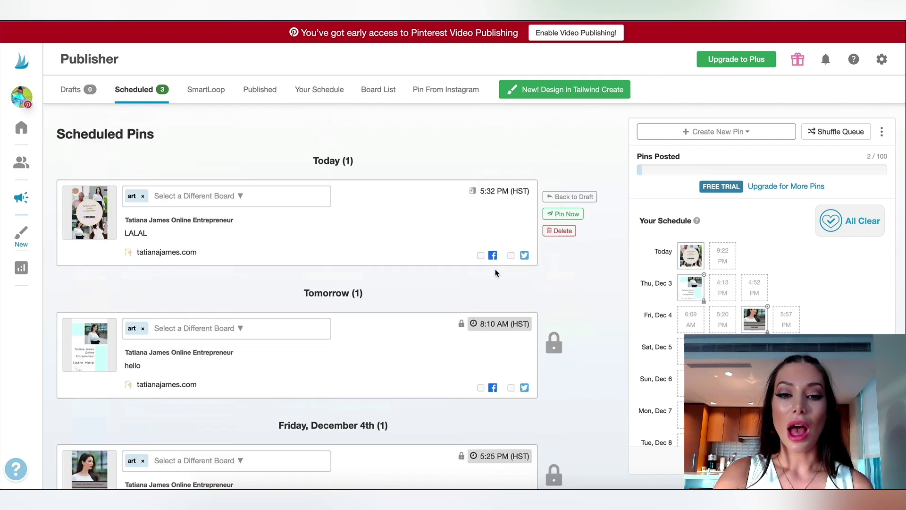